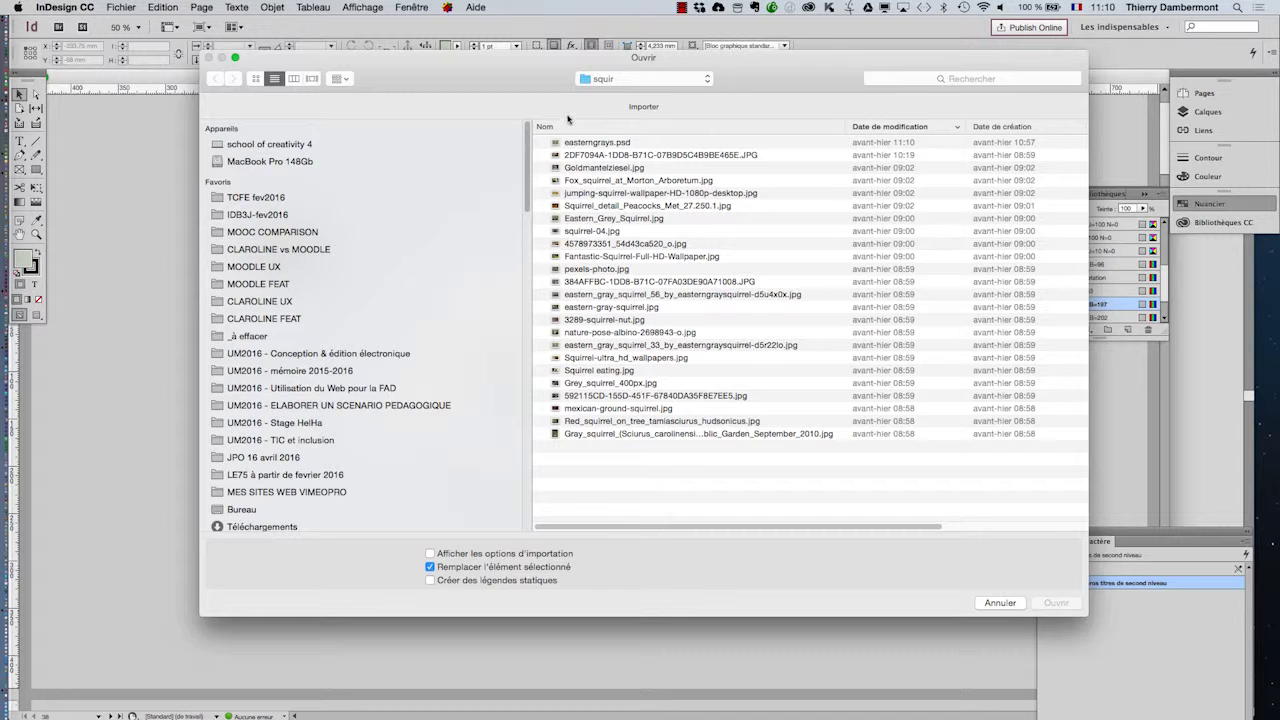
- Import logo-05.ai from the IDB3J-fev2016 folder and place it about 92 × 64 mm on the pasteboard above the page
{"action": "left_click", "coordinate": [616, 81]}
{"action": "left_click", "coordinate": [620, 93]}
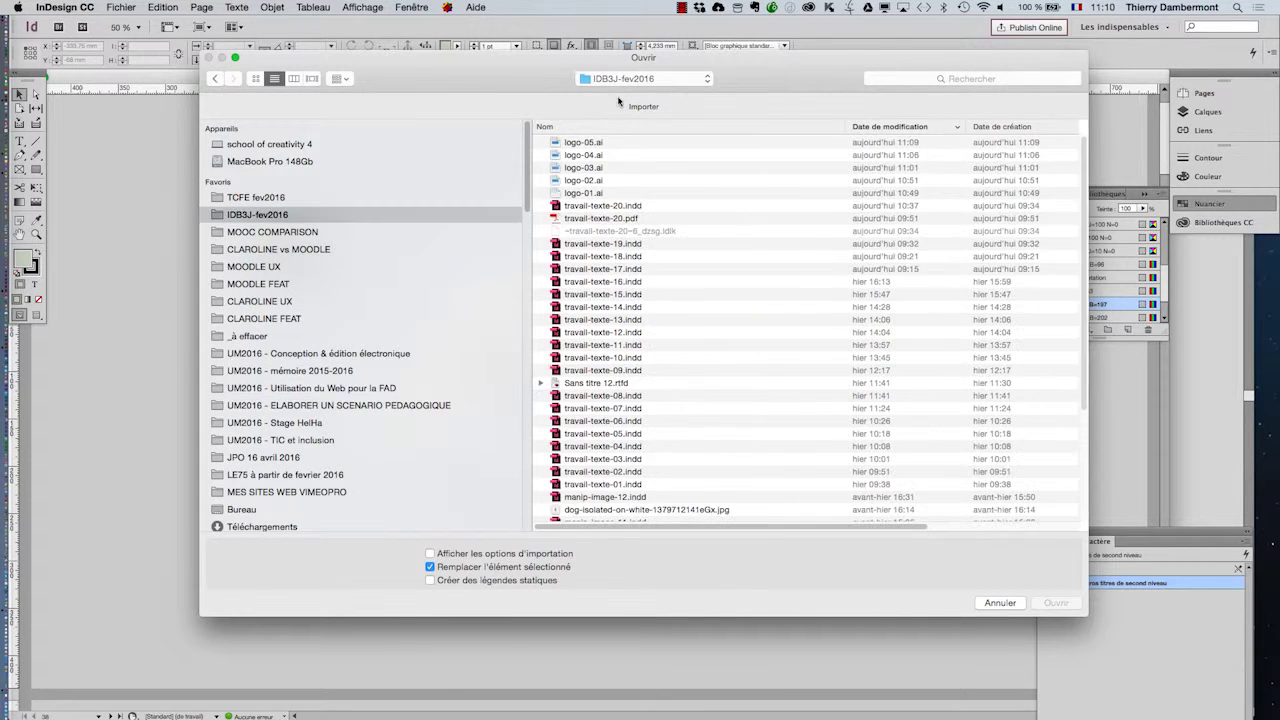
{"action": "left_click", "coordinate": [606, 142]}
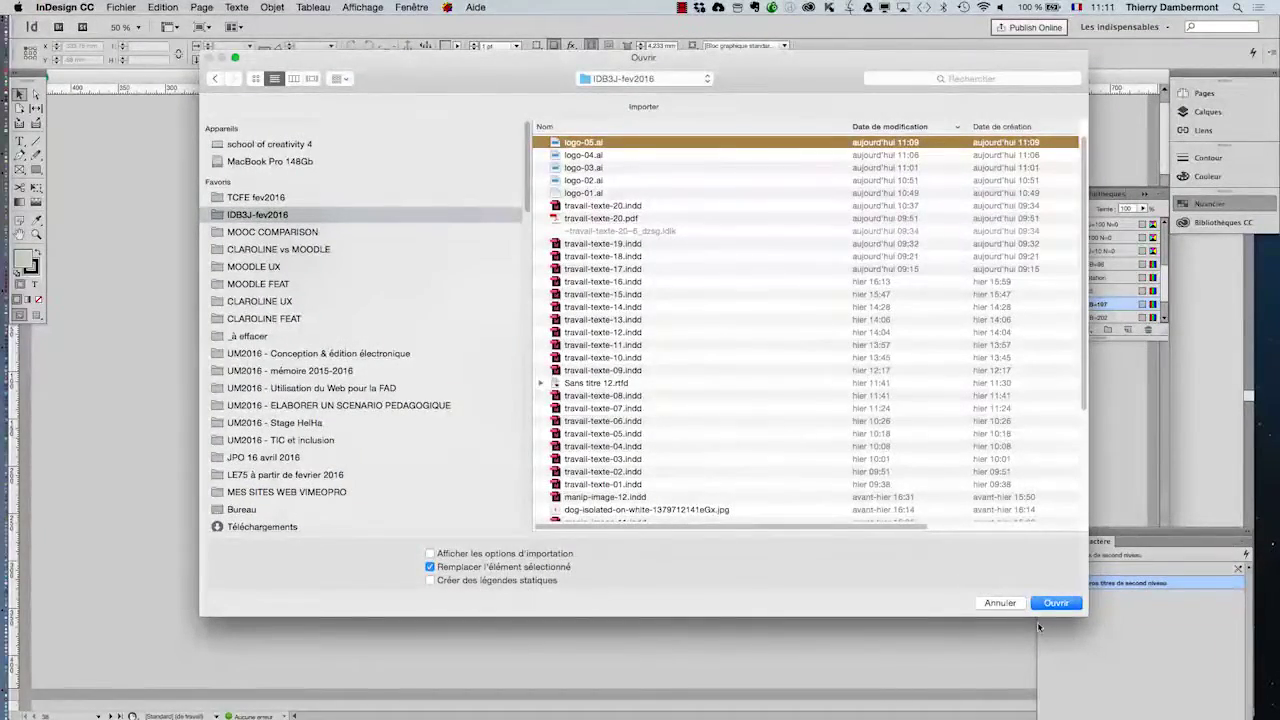
{"action": "left_click", "coordinate": [1057, 603]}
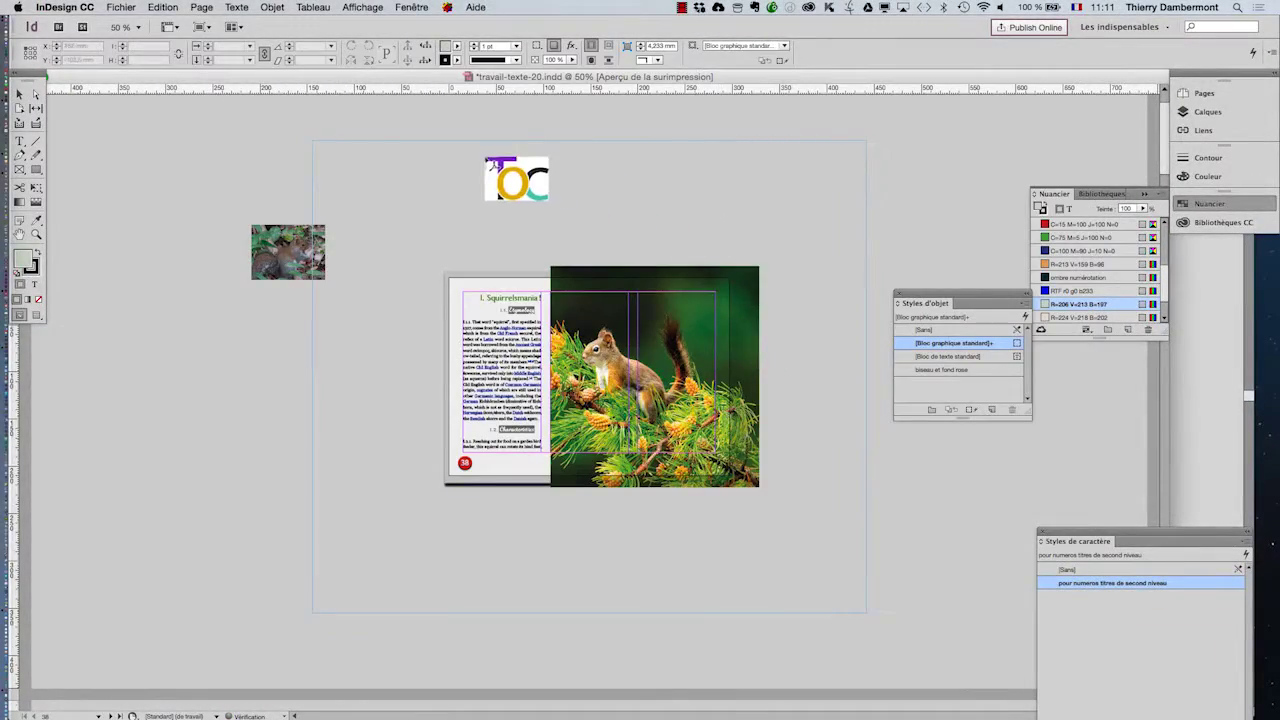
{"action": "left_click_drag", "start_coordinate": [480, 156], "coordinate": [567, 214]}
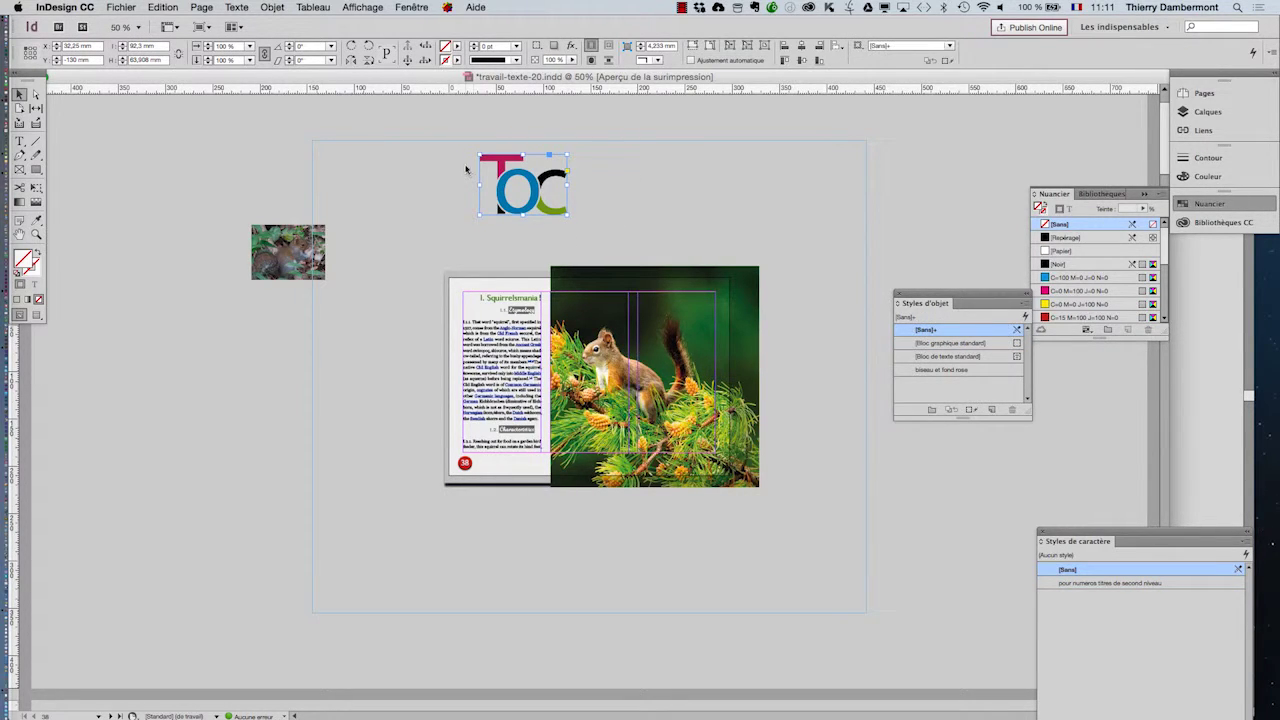
- Examine the edges and background of the imported logo's letters up close
{"action": "scroll", "coordinate": [490, 165], "scroll_direction": "up", "scroll_amount": 4}
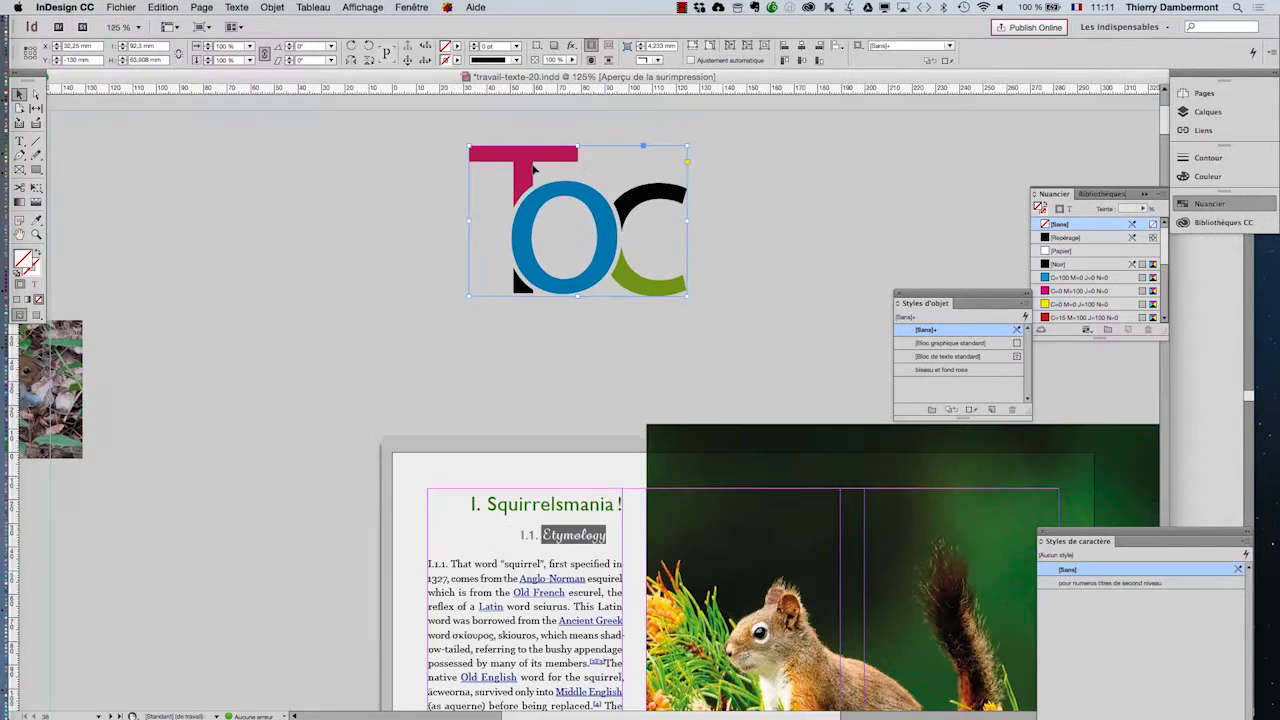
{"action": "scroll", "coordinate": [533, 170], "scroll_direction": "up", "scroll_amount": 1}
{"action": "scroll", "coordinate": [533, 170], "scroll_direction": "up", "scroll_amount": 3}
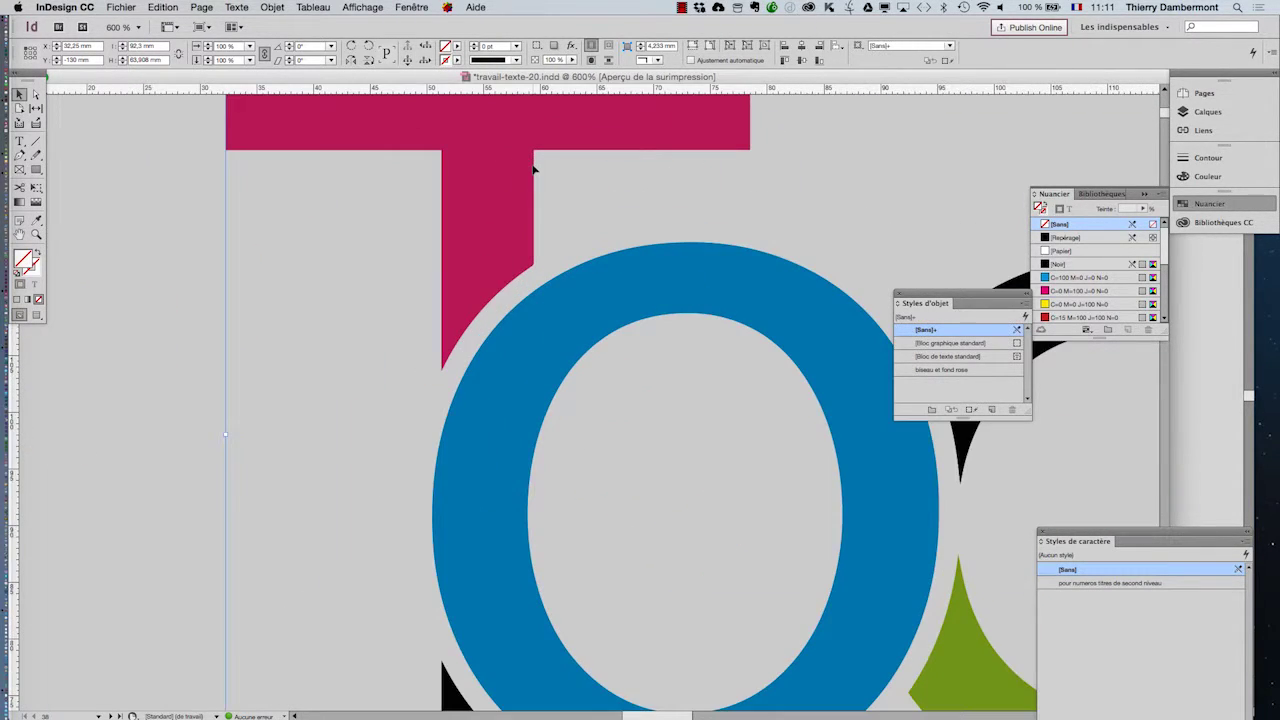
{"action": "key", "text": "space"}
{"action": "left_click_drag", "start_coordinate": [421, 243], "coordinate": [407, 375]}
{"action": "scroll", "coordinate": [740, 410], "scroll_direction": "down", "scroll_amount": 3}
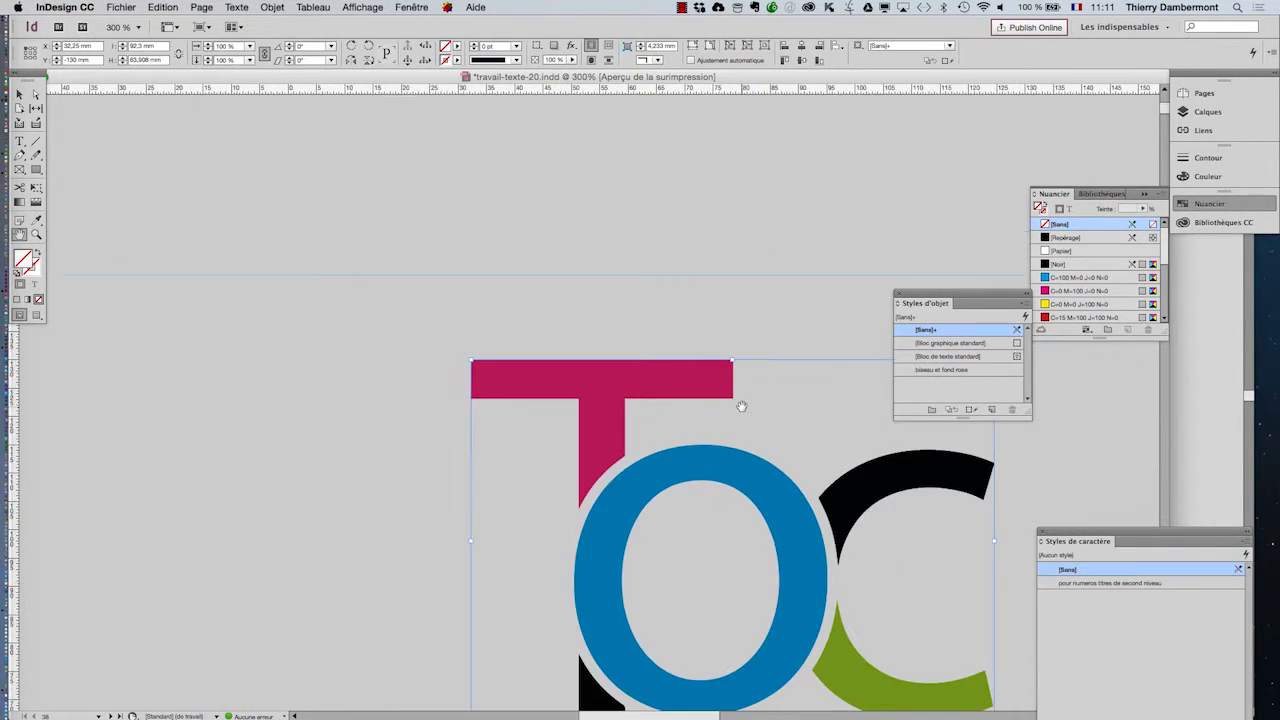
{"action": "scroll", "coordinate": [732, 418], "scroll_direction": "up", "scroll_amount": 3}
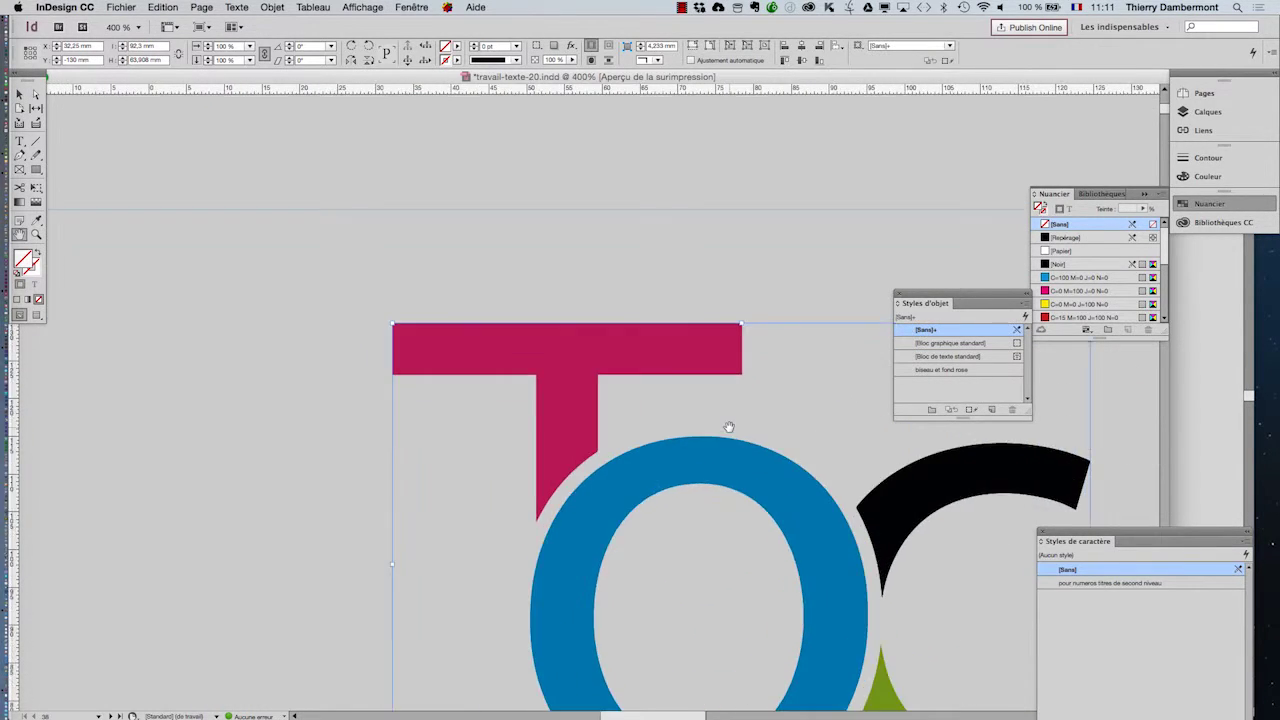
{"action": "left_click_drag", "start_coordinate": [669, 423], "coordinate": [360, 220]}
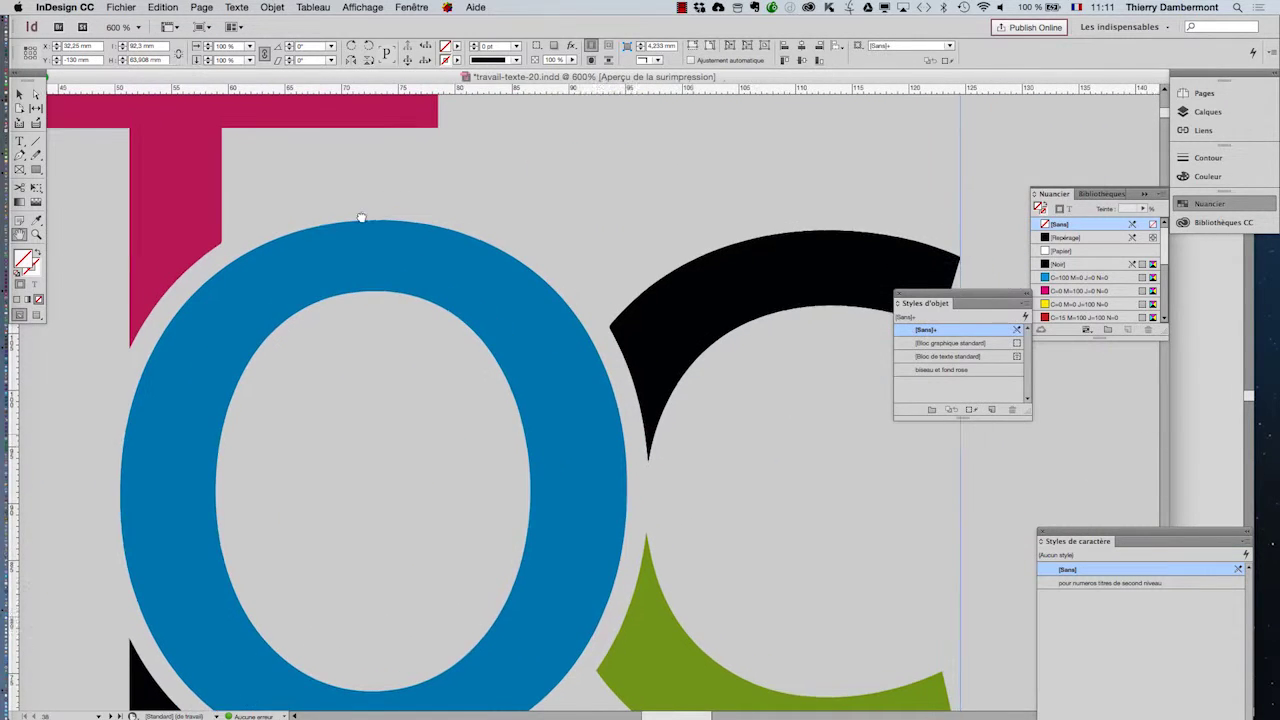
- Set the document's display performance to Affichage rapide and check the logo's rendering at several magnifications
{"action": "left_click", "coordinate": [362, 7]}
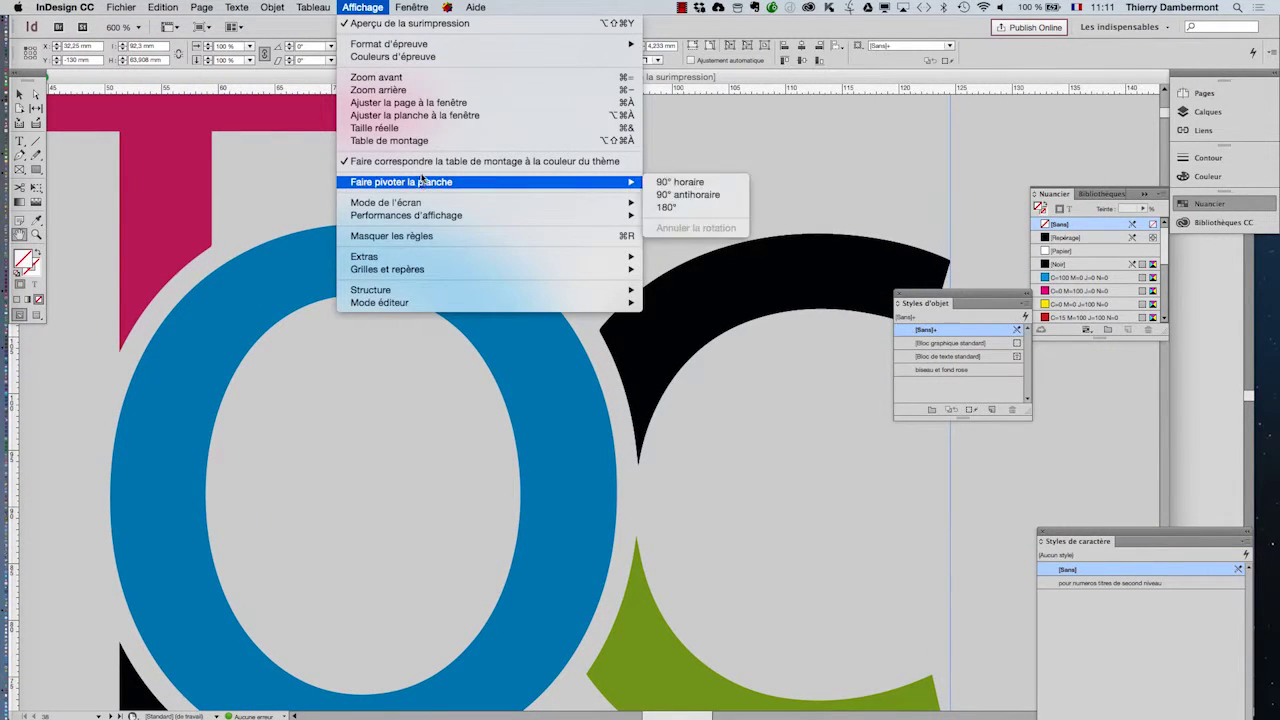
{"action": "mouse_move", "coordinate": [430, 205]}
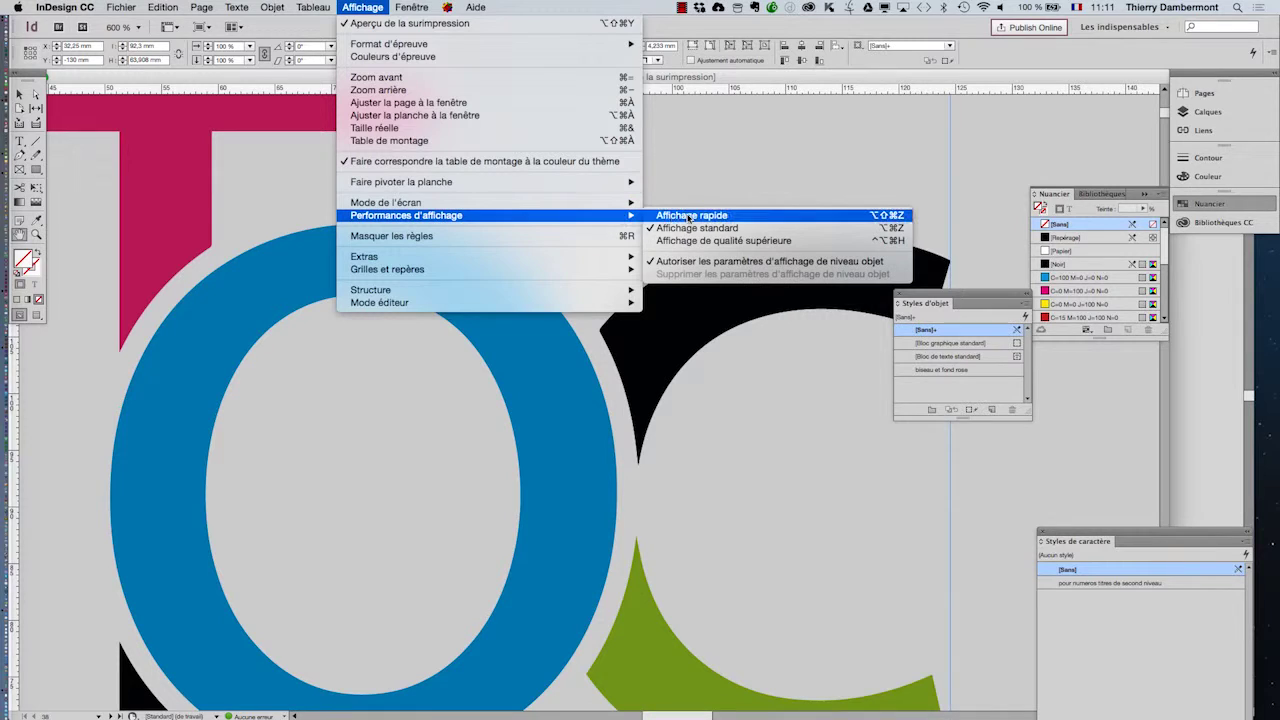
{"action": "left_click", "coordinate": [690, 216]}
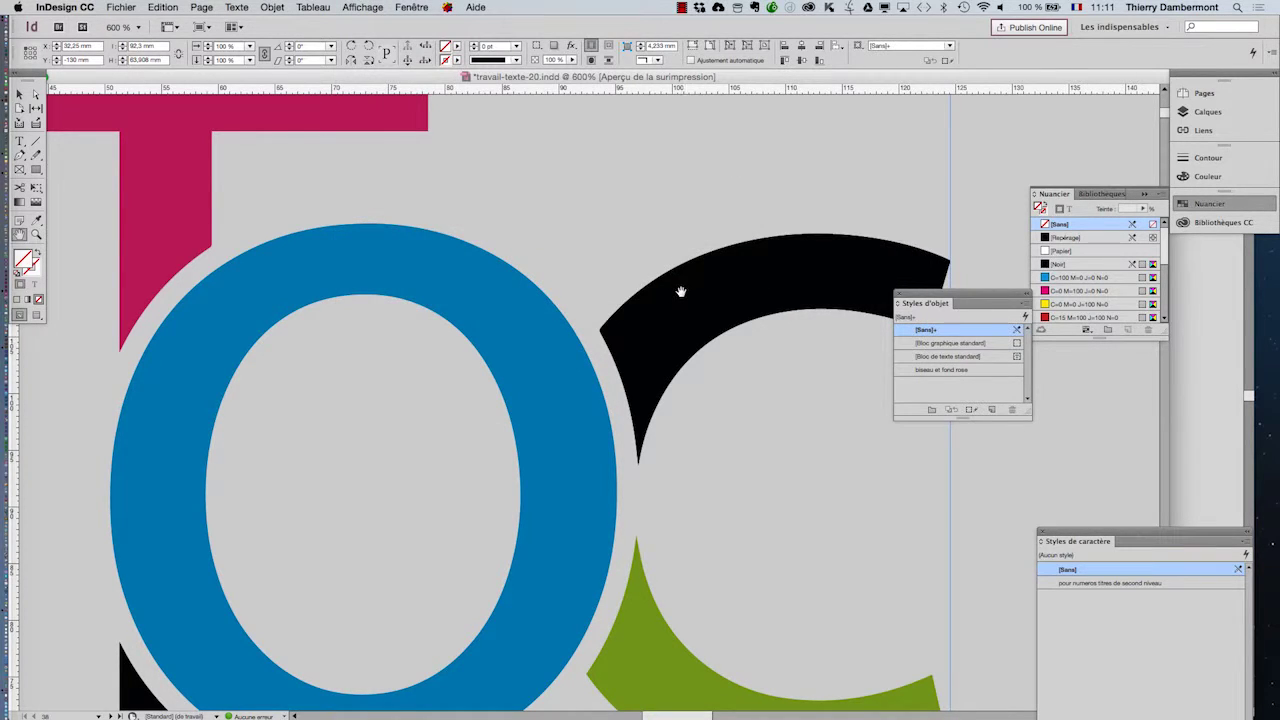
{"action": "key", "text": "super+equal"}
{"action": "scroll", "coordinate": [680, 291], "scroll_direction": "down", "scroll_amount": 4}
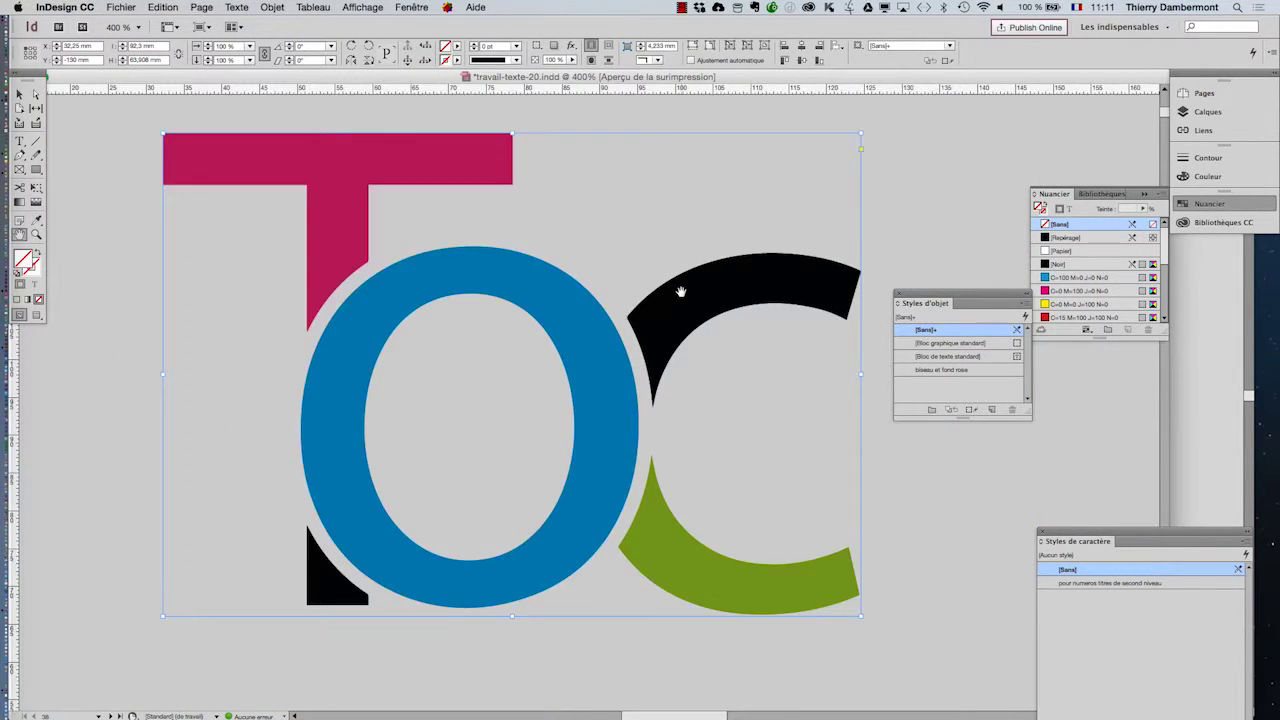
{"action": "scroll", "coordinate": [680, 291], "scroll_direction": "down", "scroll_amount": 1}
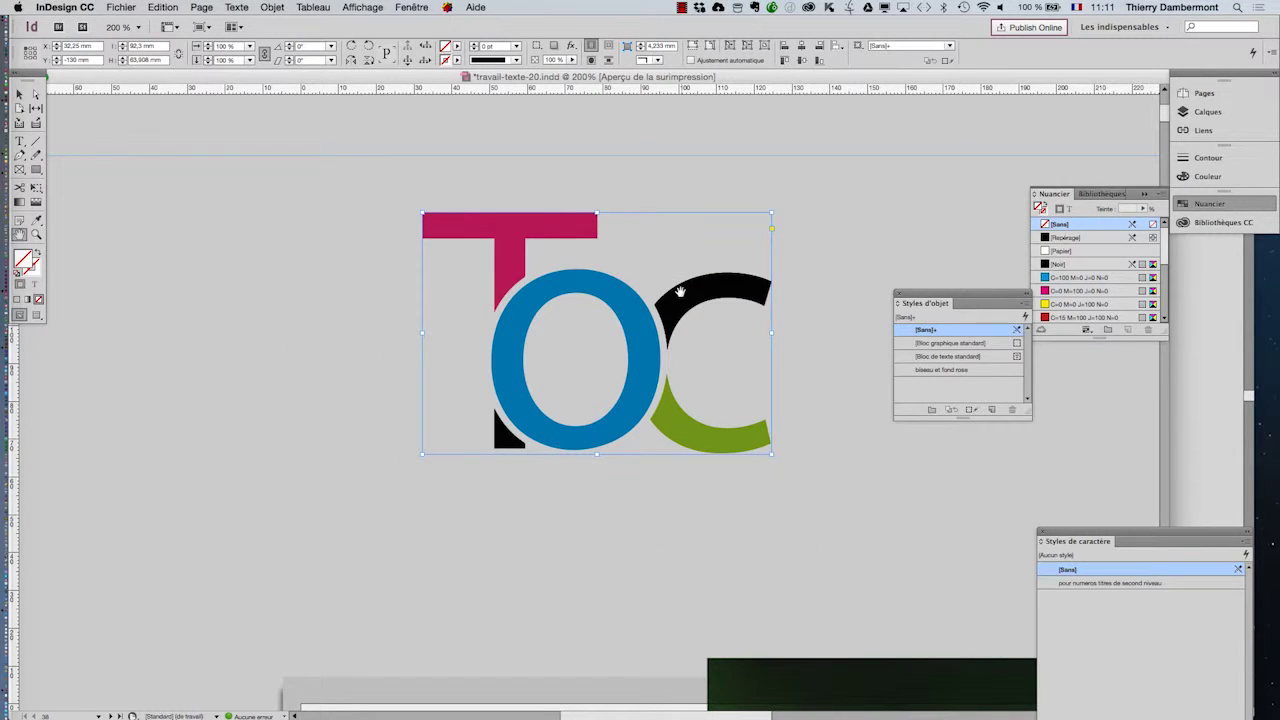
{"action": "scroll", "coordinate": [680, 291], "scroll_direction": "down", "scroll_amount": 1}
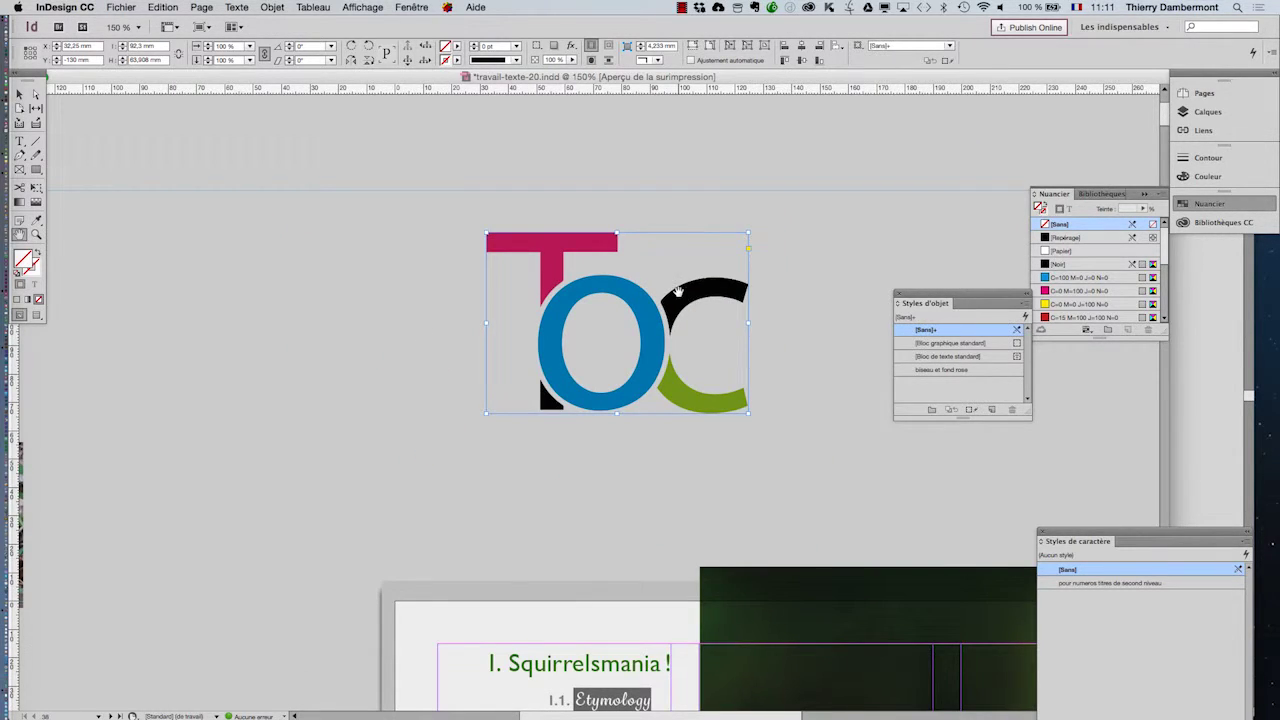
{"action": "scroll", "coordinate": [679, 293], "scroll_direction": "down", "scroll_amount": 1}
{"action": "scroll", "coordinate": [683, 302], "scroll_direction": "down", "scroll_amount": 2}
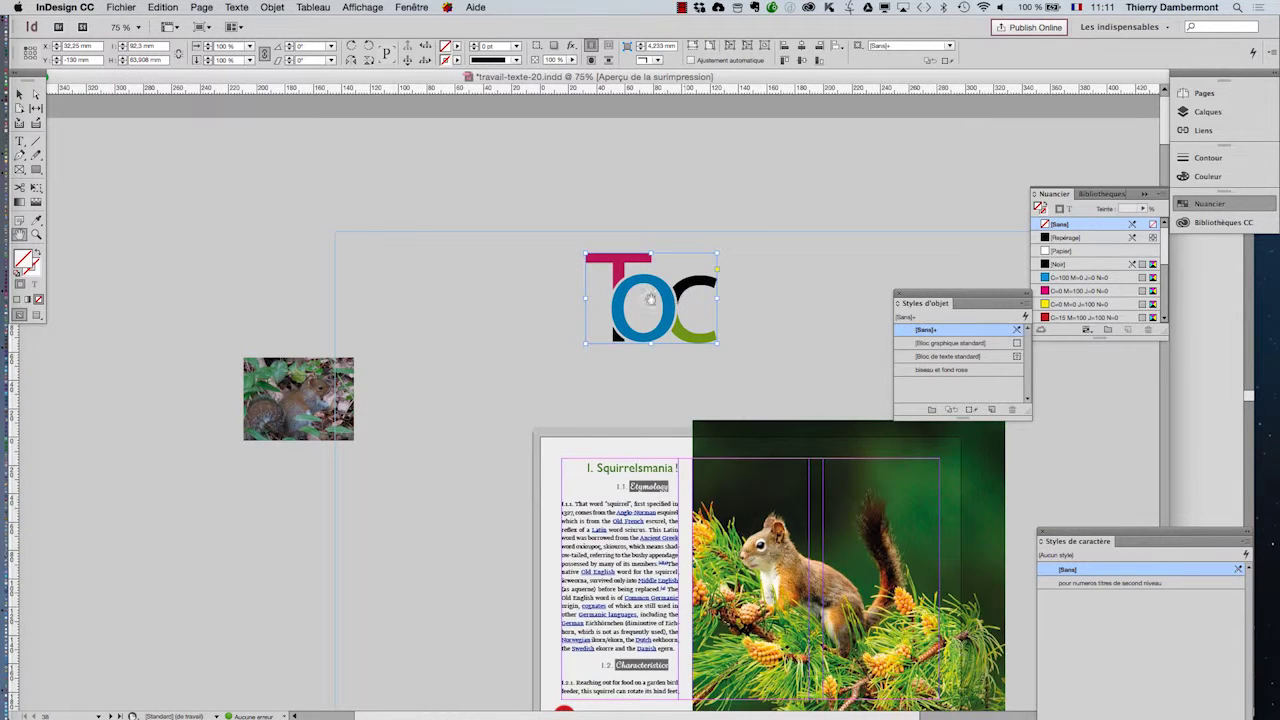
- Try to move the logo from the pasteboard onto the upper part of the large squirrel photo
{"action": "key", "text": "h"}
{"action": "left_click_drag", "start_coordinate": [486, 352], "coordinate": [236, 274]}
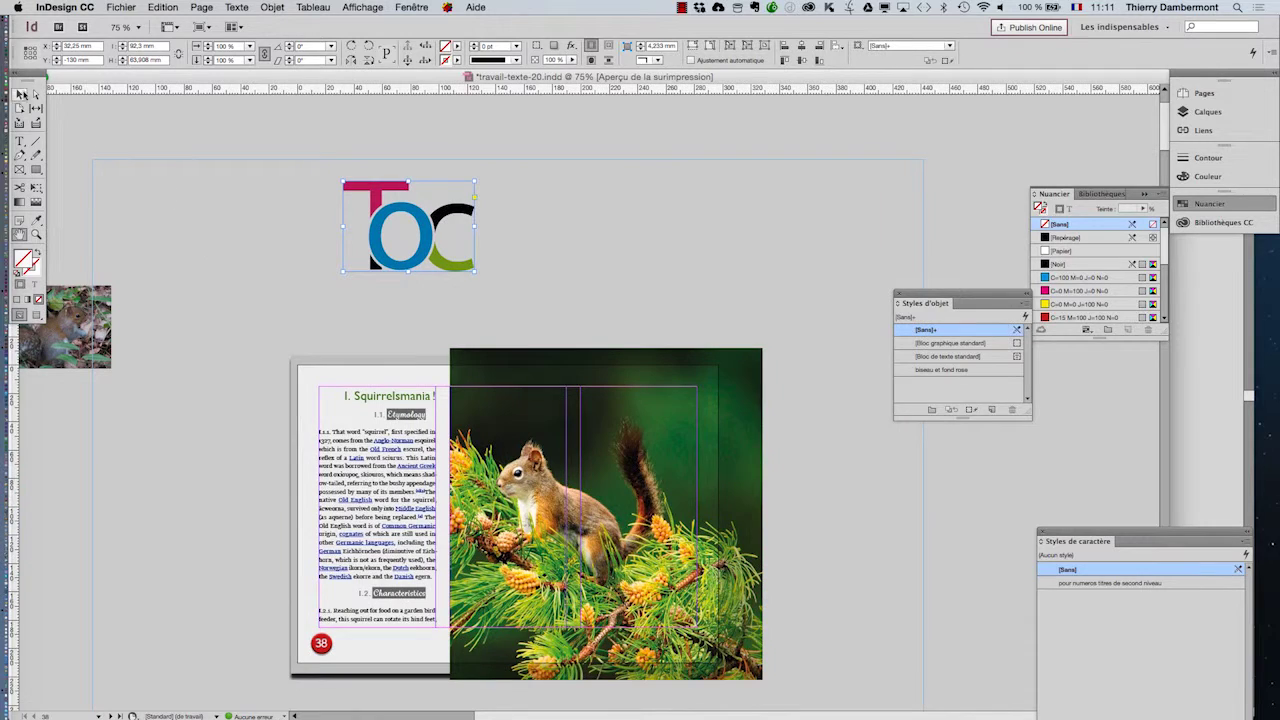
{"action": "key", "text": "v"}
{"action": "left_click_drag", "start_coordinate": [423, 251], "coordinate": [646, 464]}
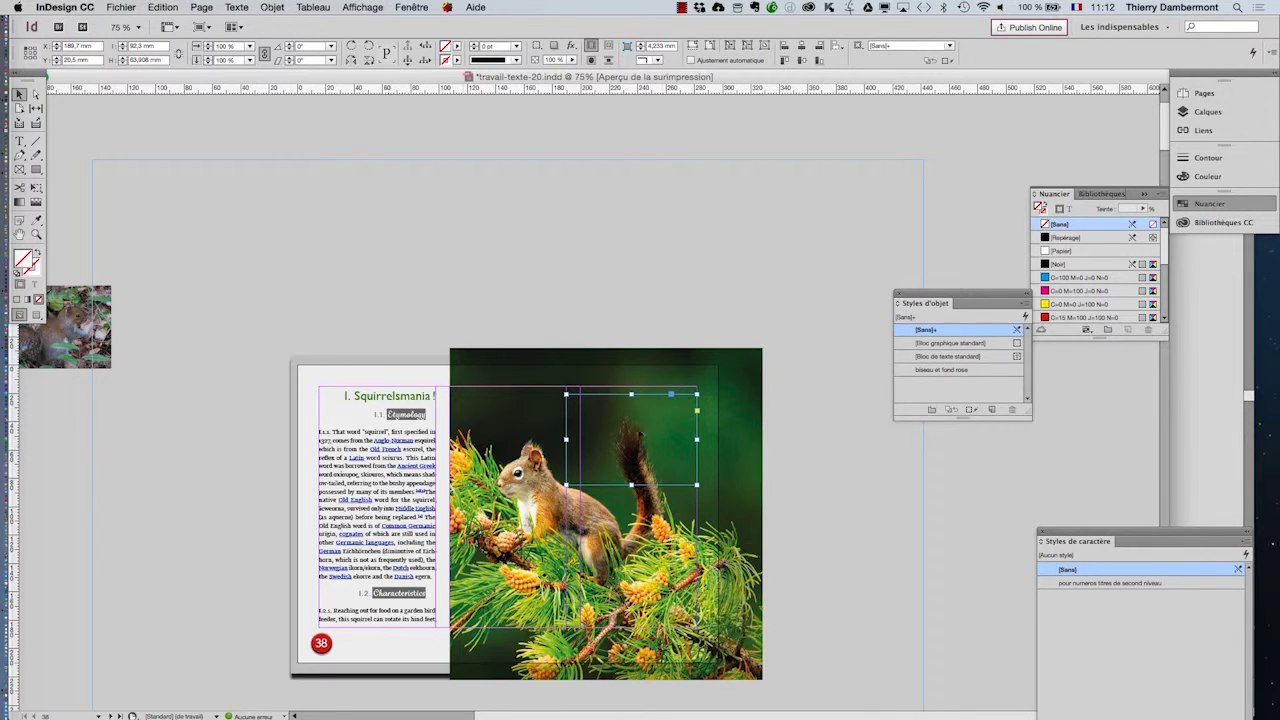
{"action": "left_click", "coordinate": [163, 7]}
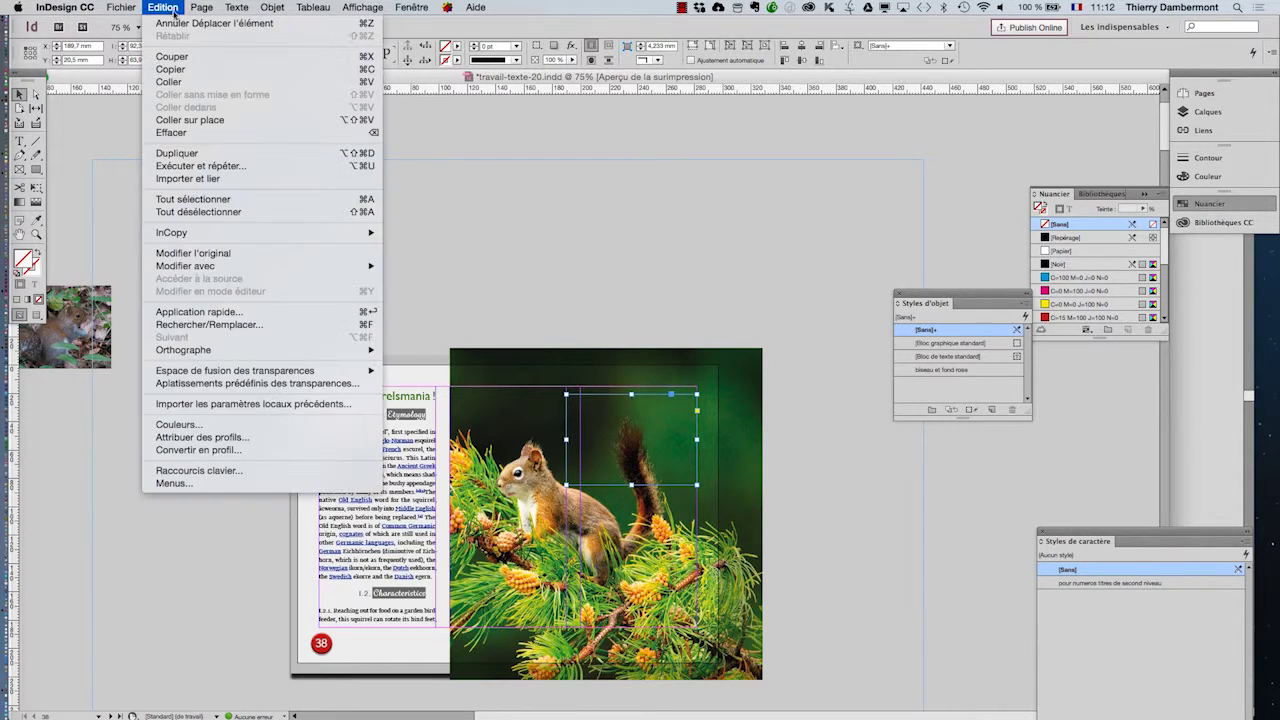
{"action": "left_click", "coordinate": [180, 24]}
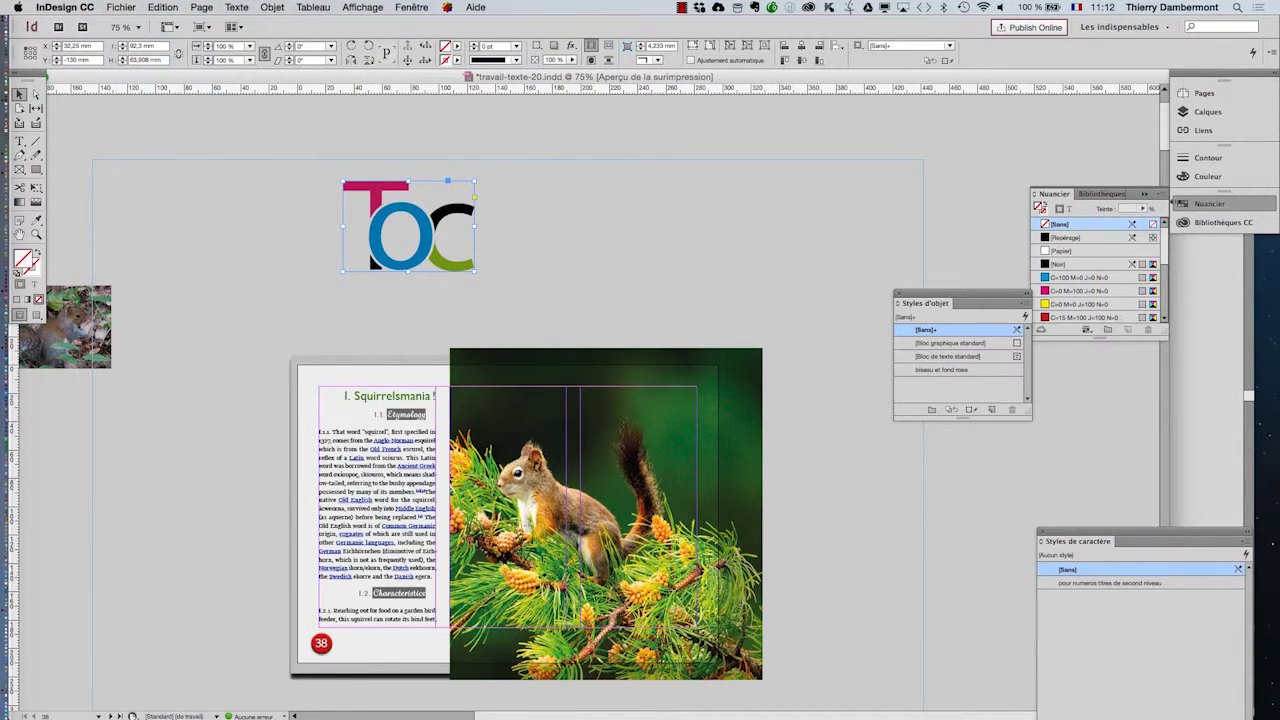
- Unlock the images layer and move the logo from the texte layer onto it
{"action": "left_click", "coordinate": [898, 294]}
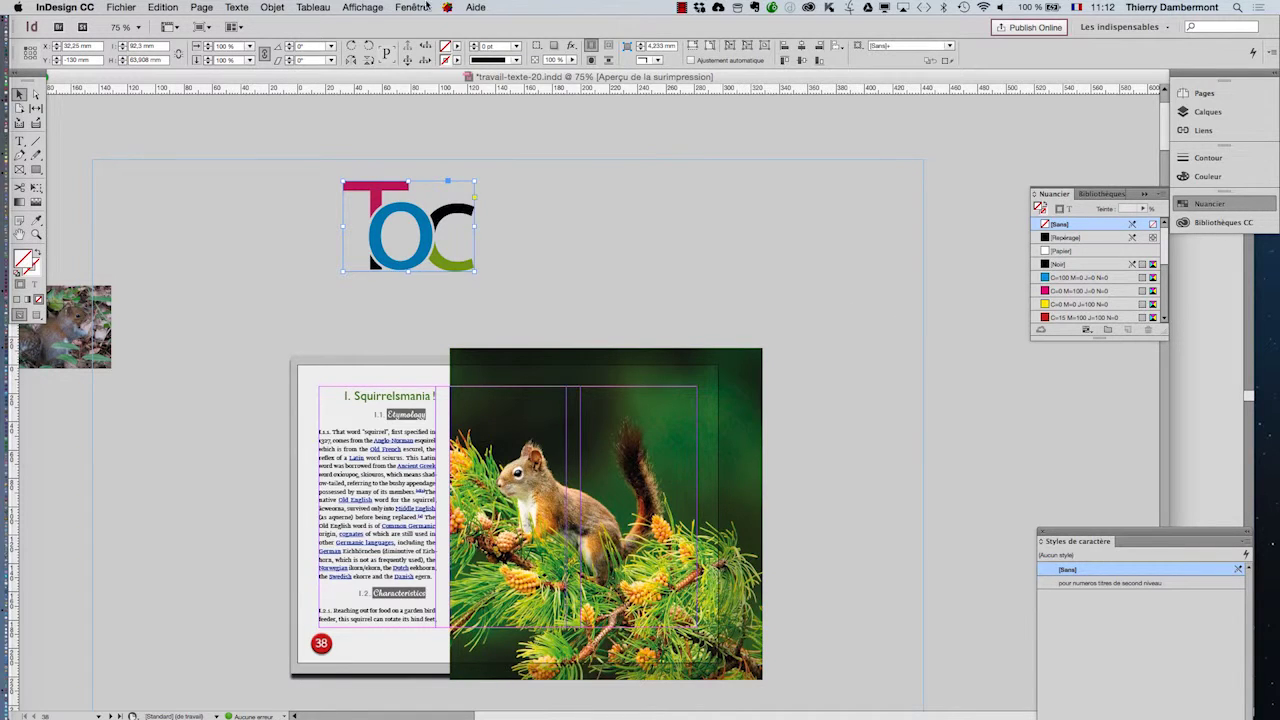
{"action": "left_click", "coordinate": [426, 7]}
{"action": "left_click", "coordinate": [428, 94]}
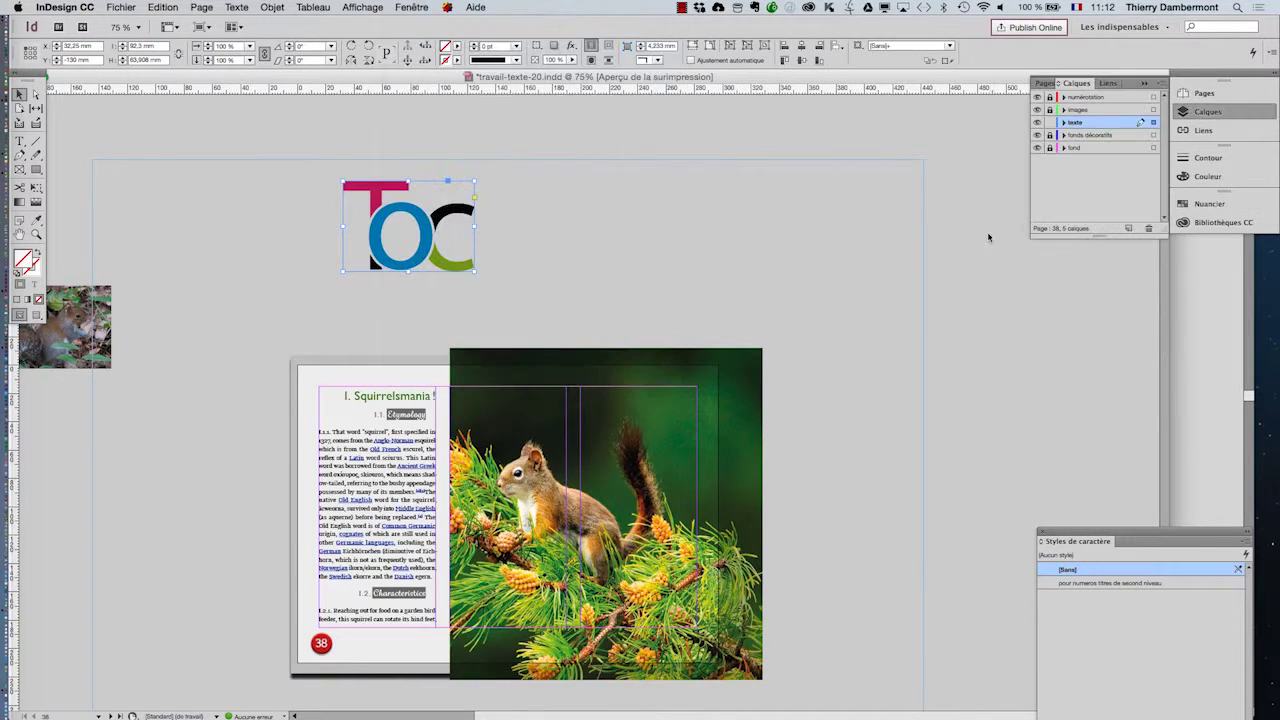
{"action": "left_click_drag", "start_coordinate": [1090, 87], "coordinate": [894, 195]}
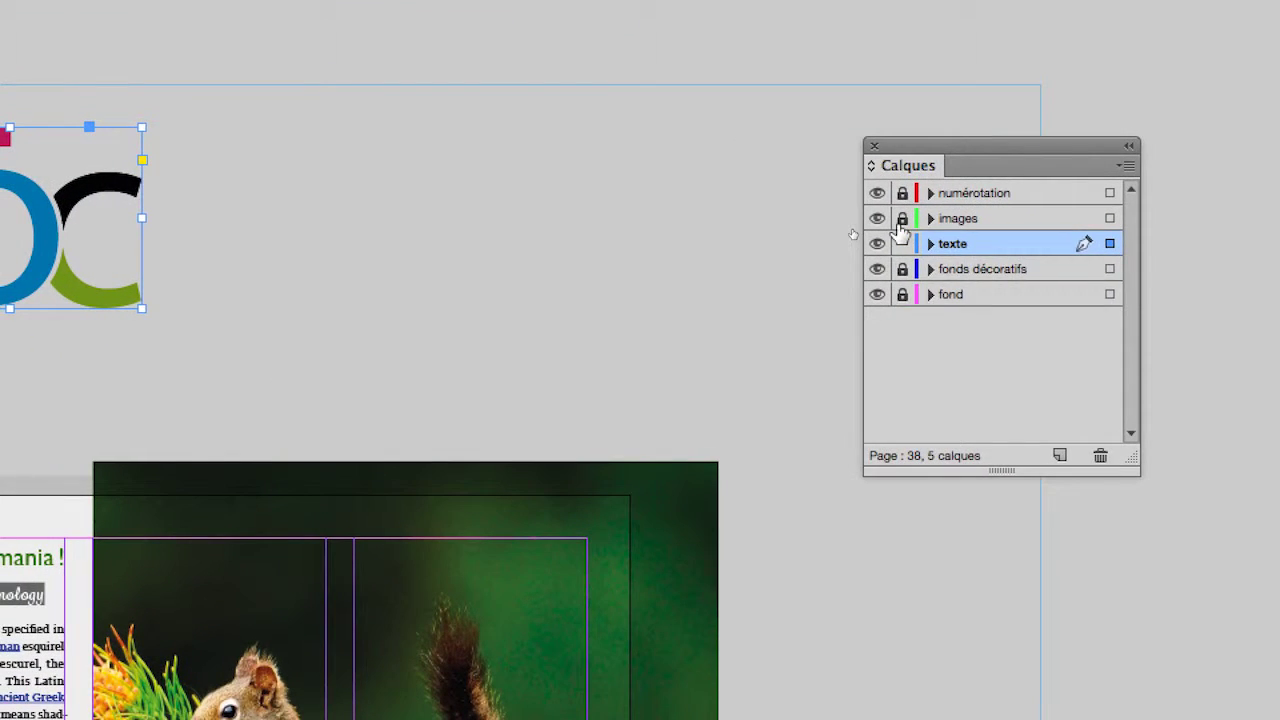
{"action": "left_click", "coordinate": [893, 220]}
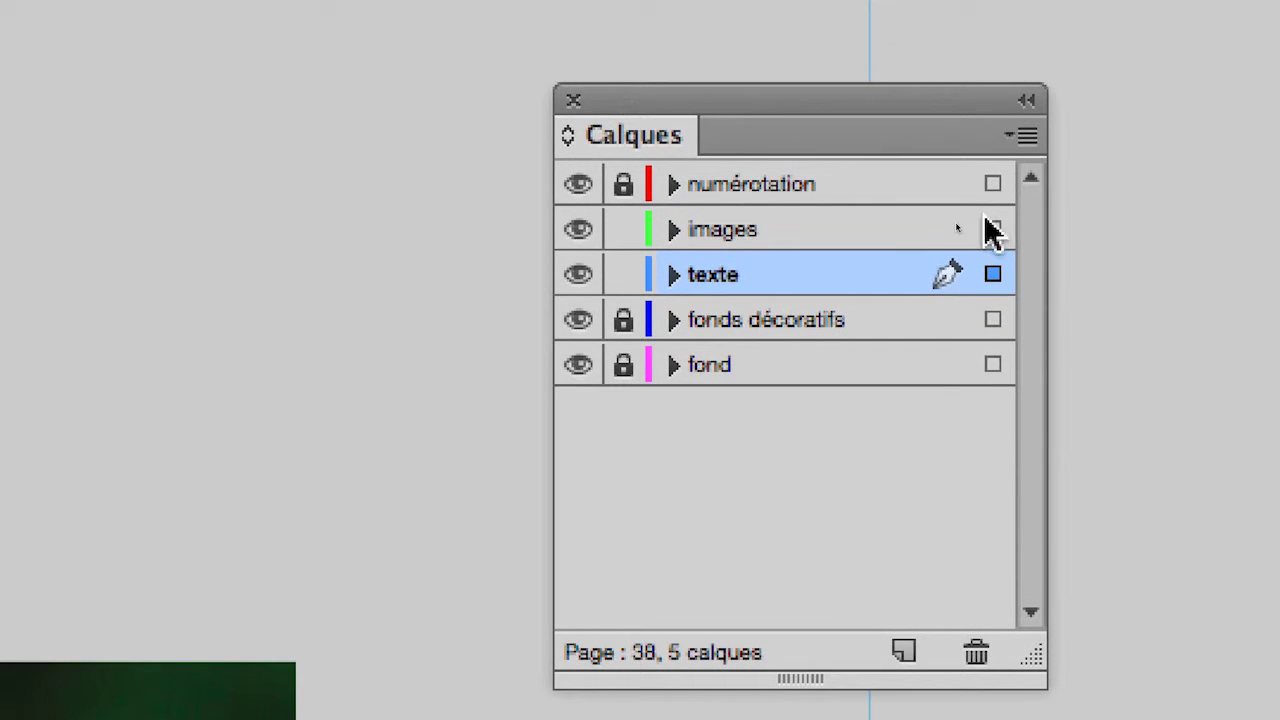
{"action": "left_click", "coordinate": [990, 191]}
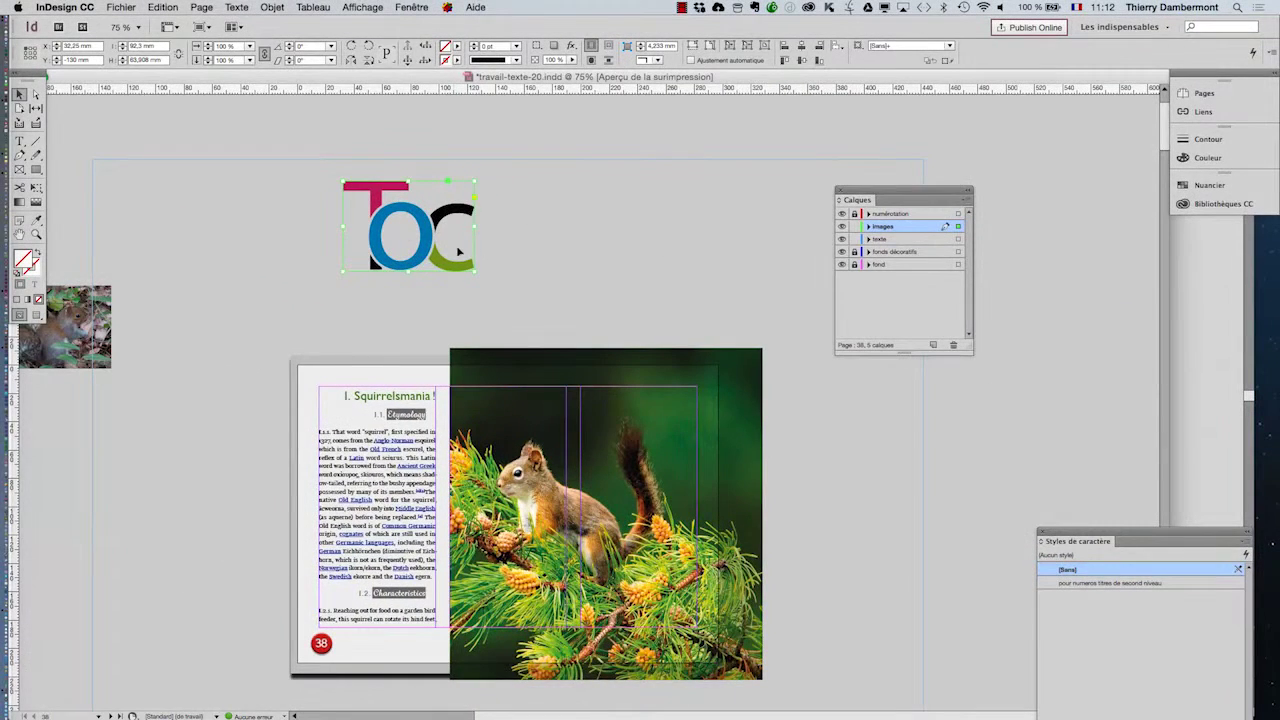
- Move the logo onto the squirrel photo, scaled down to about 54.7 × 37.9 mm, in the photo's upper-right corner
{"action": "left_click_drag", "start_coordinate": [458, 251], "coordinate": [672, 466]}
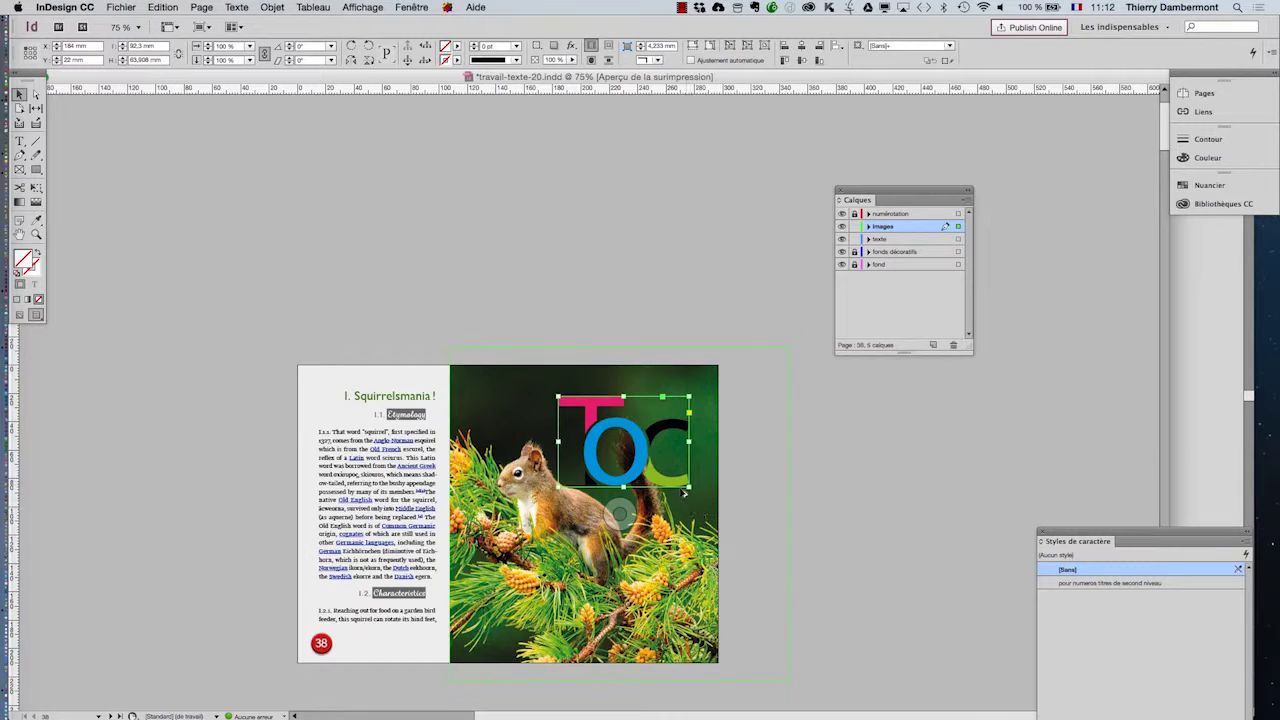
{"action": "key", "text": "e"}
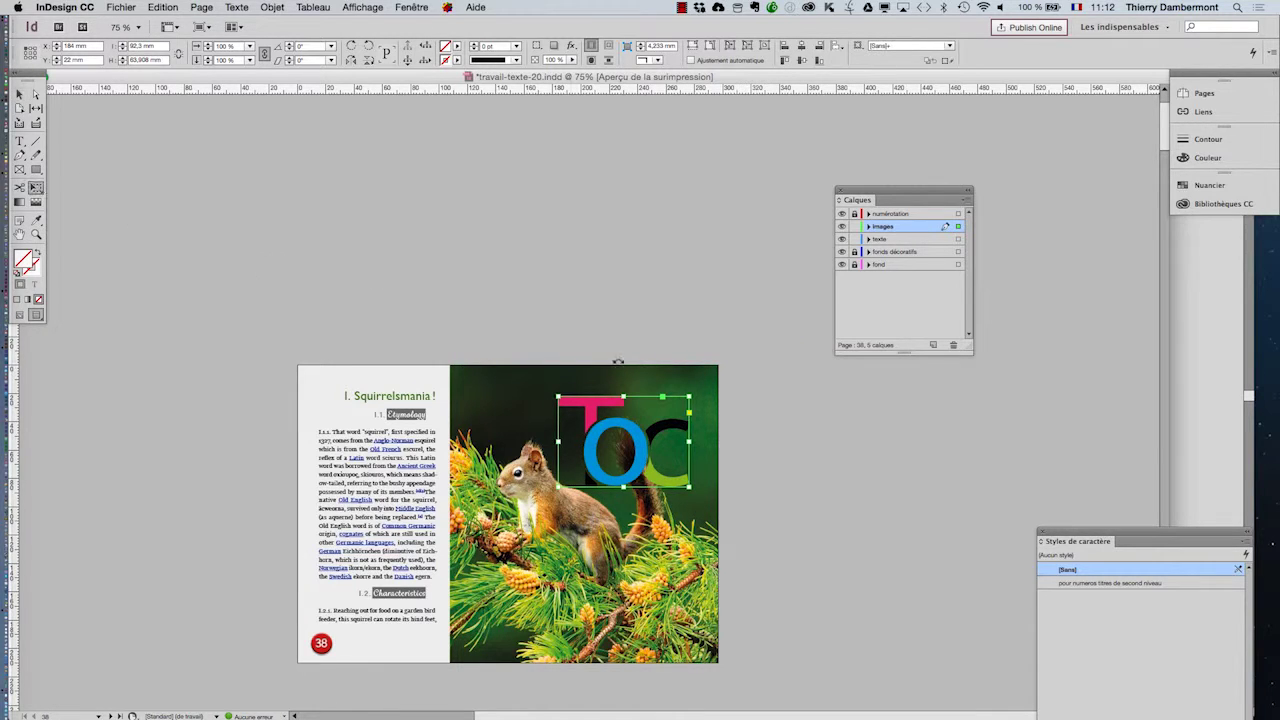
{"action": "left_click_drag", "start_coordinate": [690, 396], "coordinate": [669, 617]}
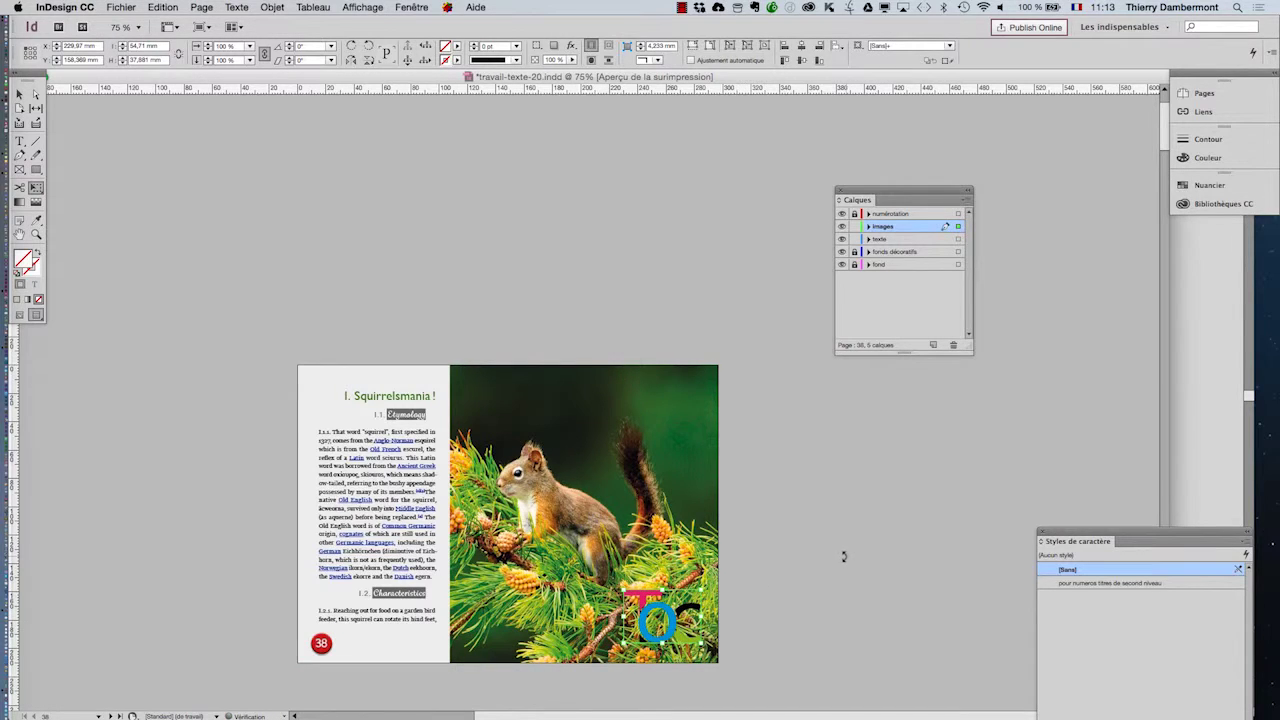
{"action": "left_click", "coordinate": [543, 598]}
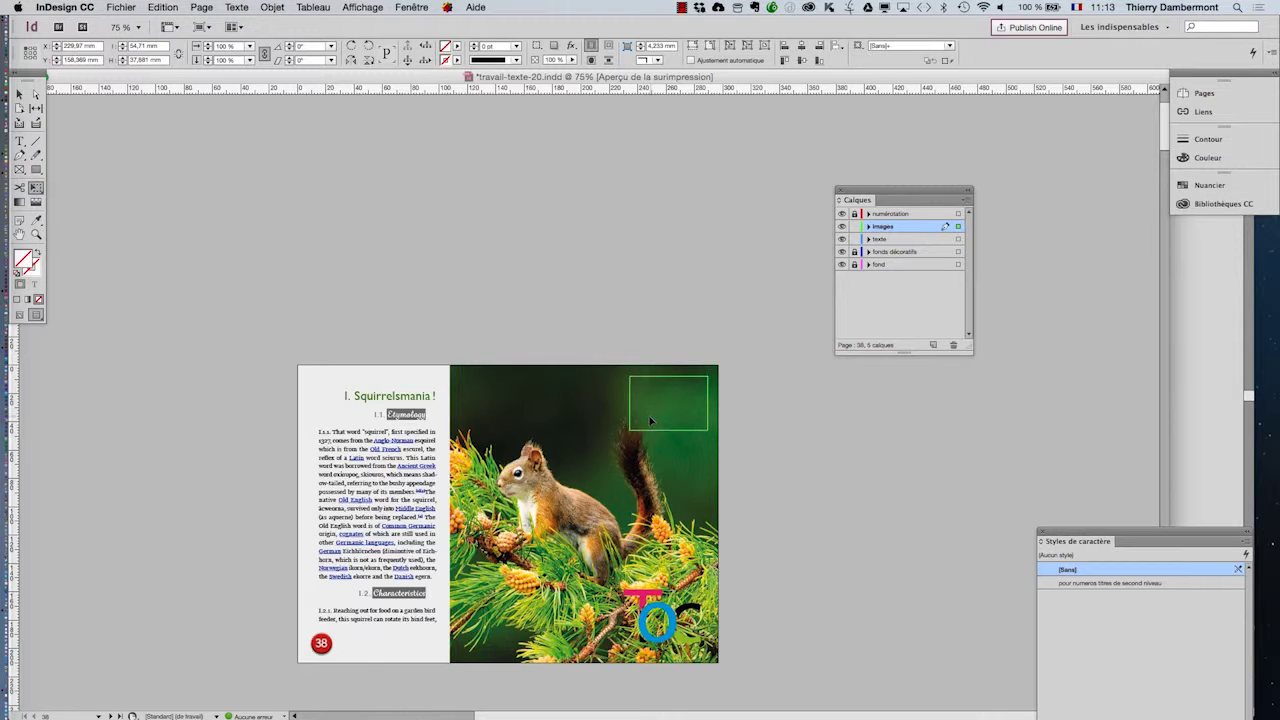
{"action": "key", "text": "super+z"}
- Apply the Lueur externe effect to the logo on the squirrel photo, with the preview on
{"action": "key", "text": "super+equal"}
{"action": "key", "text": "super+equal"}
{"action": "key", "text": "super+equal"}
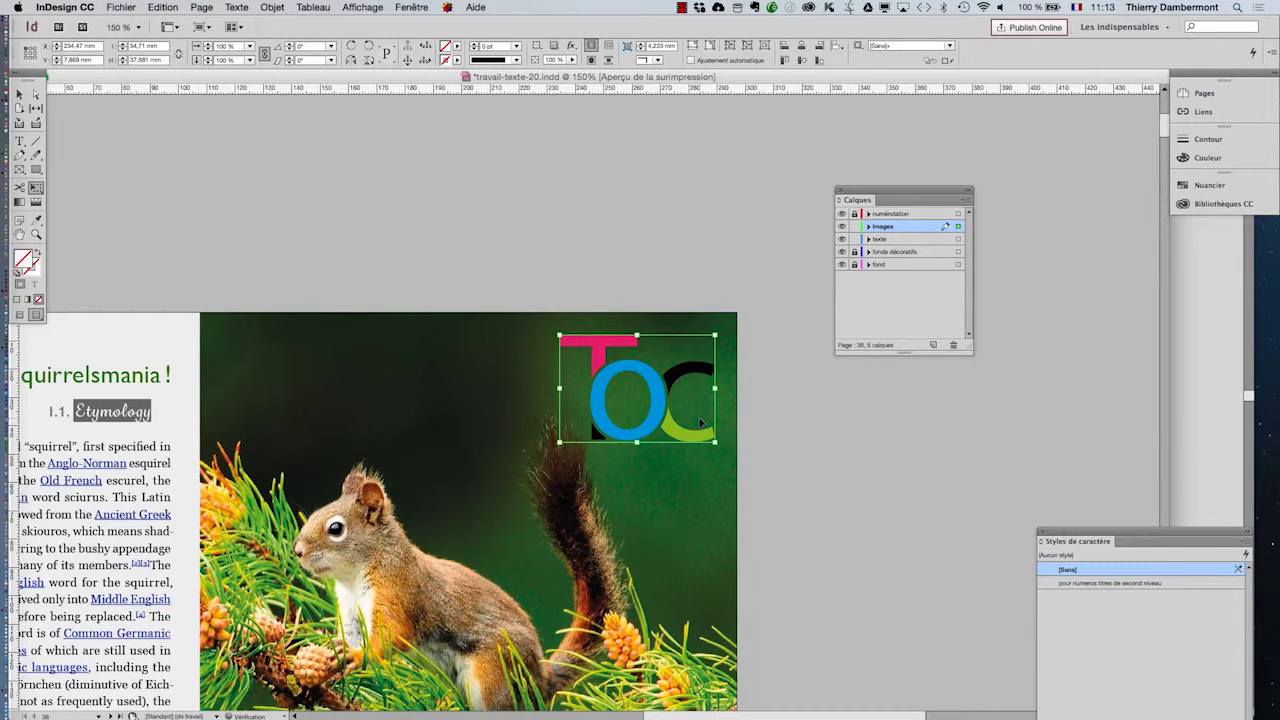
{"action": "key", "text": "super+equal"}
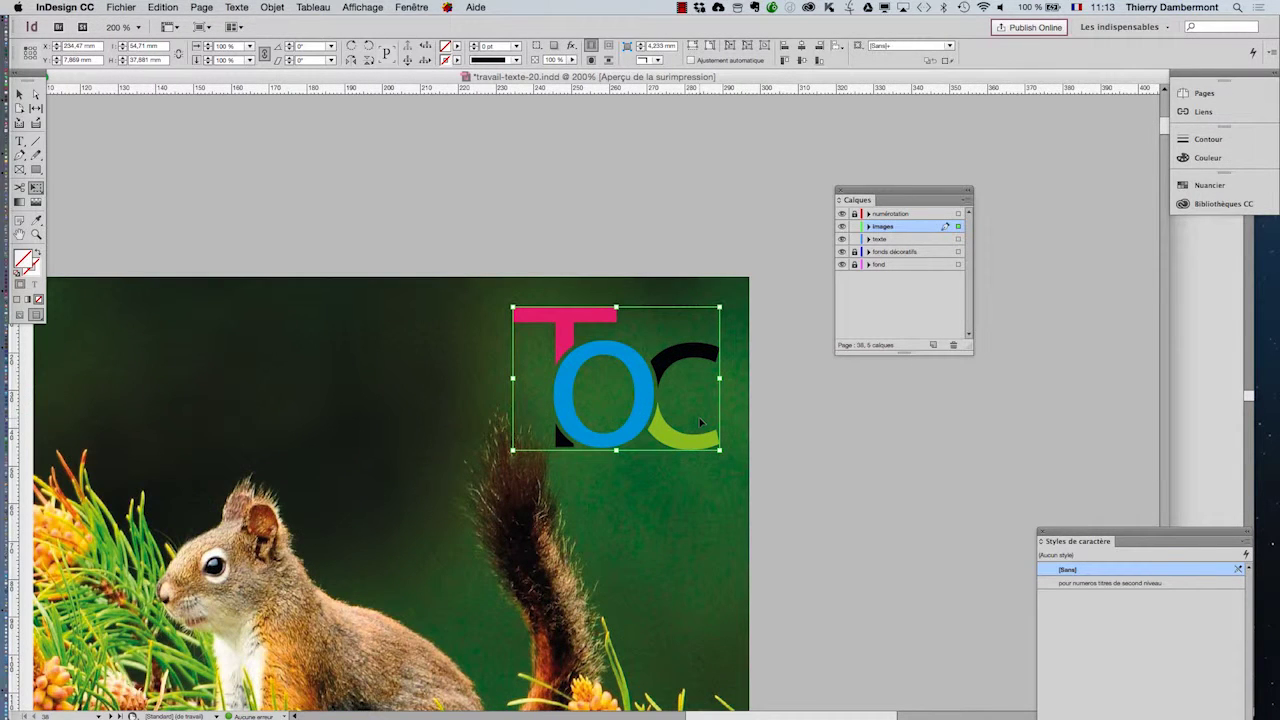
{"action": "key", "text": "super+equal"}
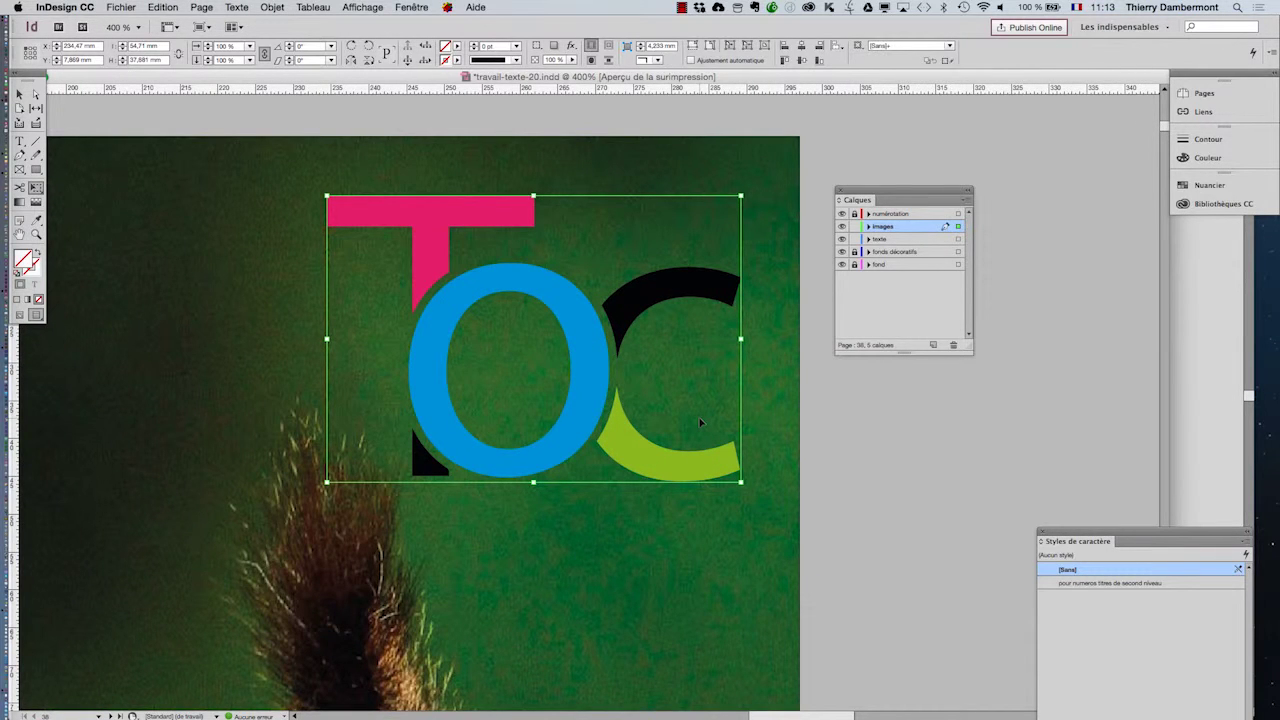
{"action": "left_click", "coordinate": [266, 7]}
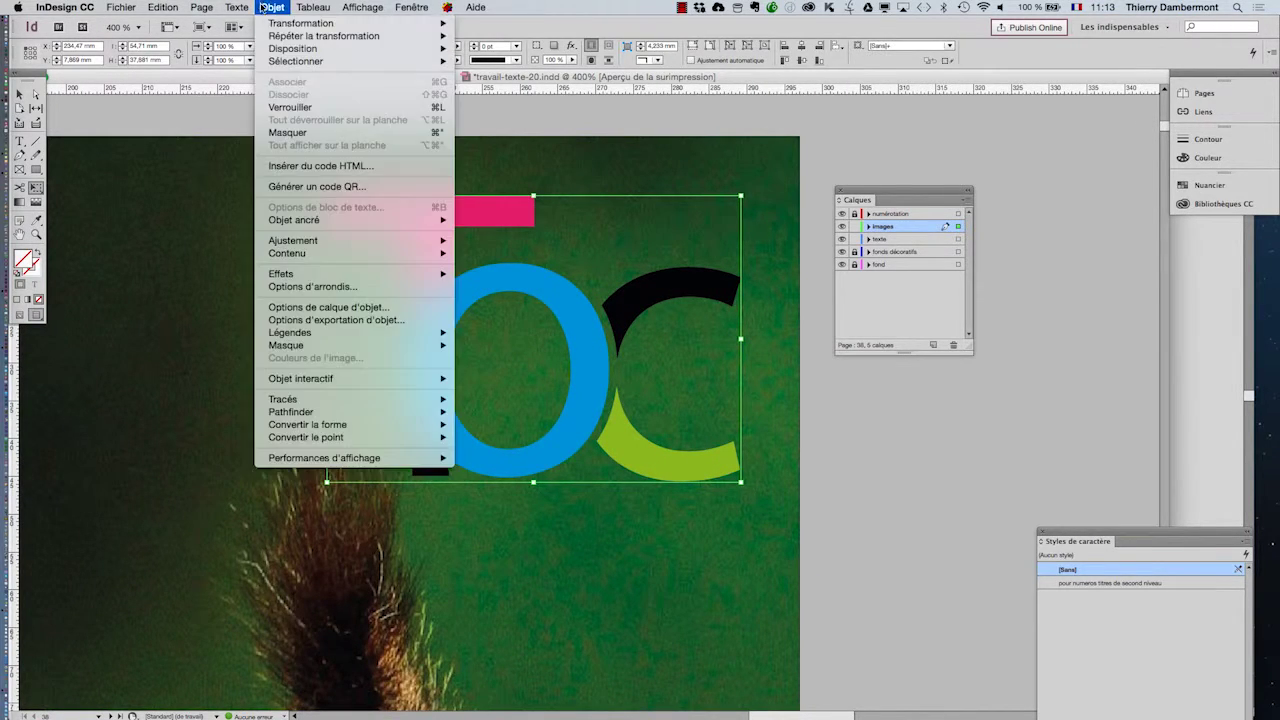
{"action": "mouse_move", "coordinate": [391, 275]}
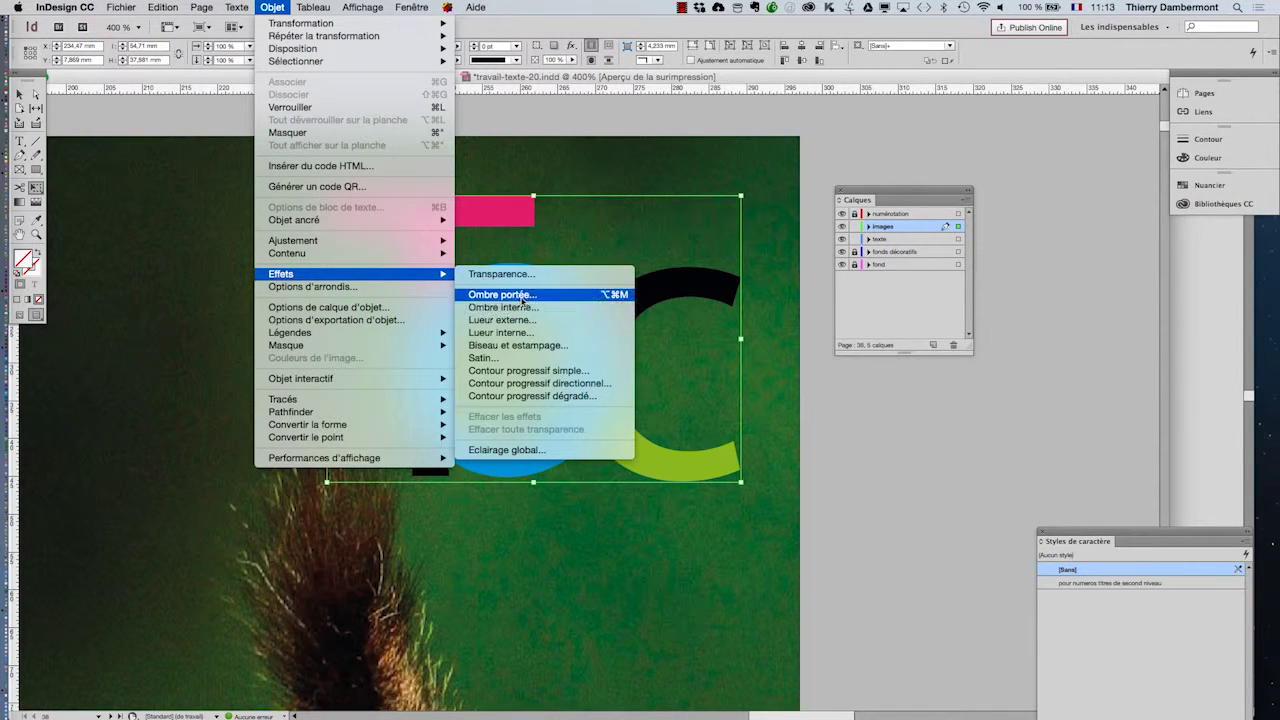
{"action": "left_click", "coordinate": [505, 274]}
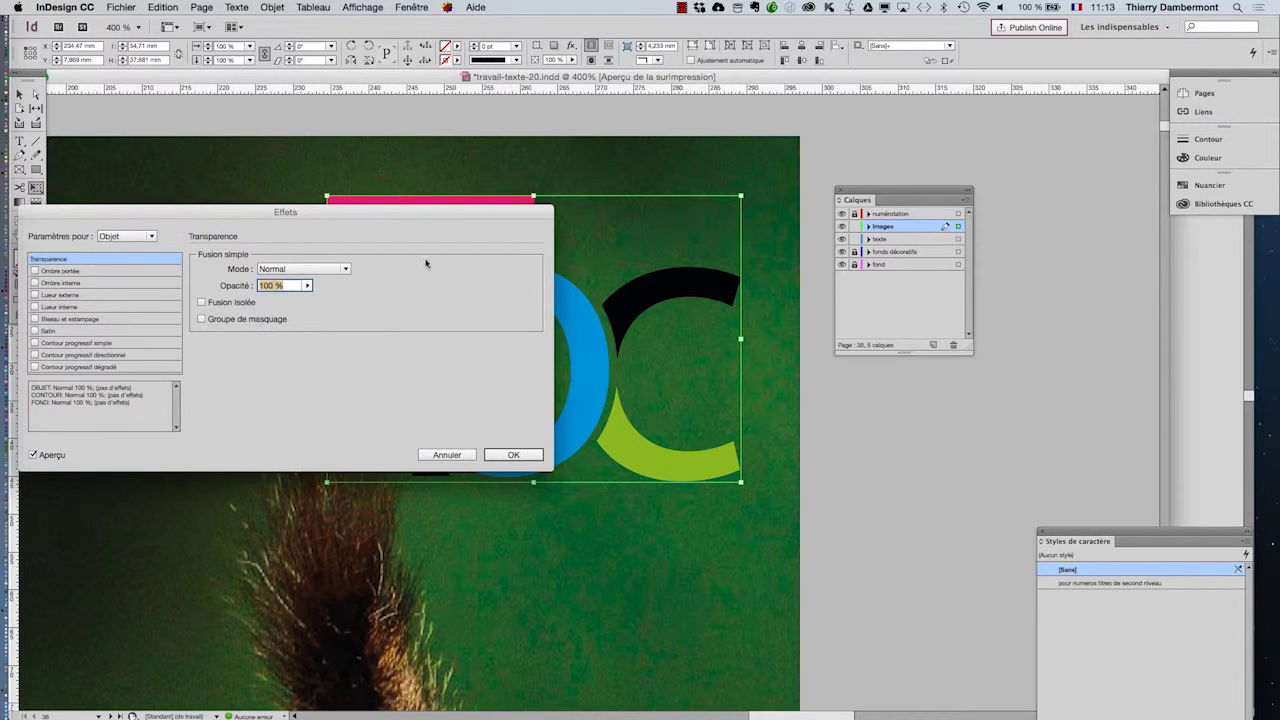
{"action": "left_click_drag", "start_coordinate": [314, 217], "coordinate": [1013, 249]}
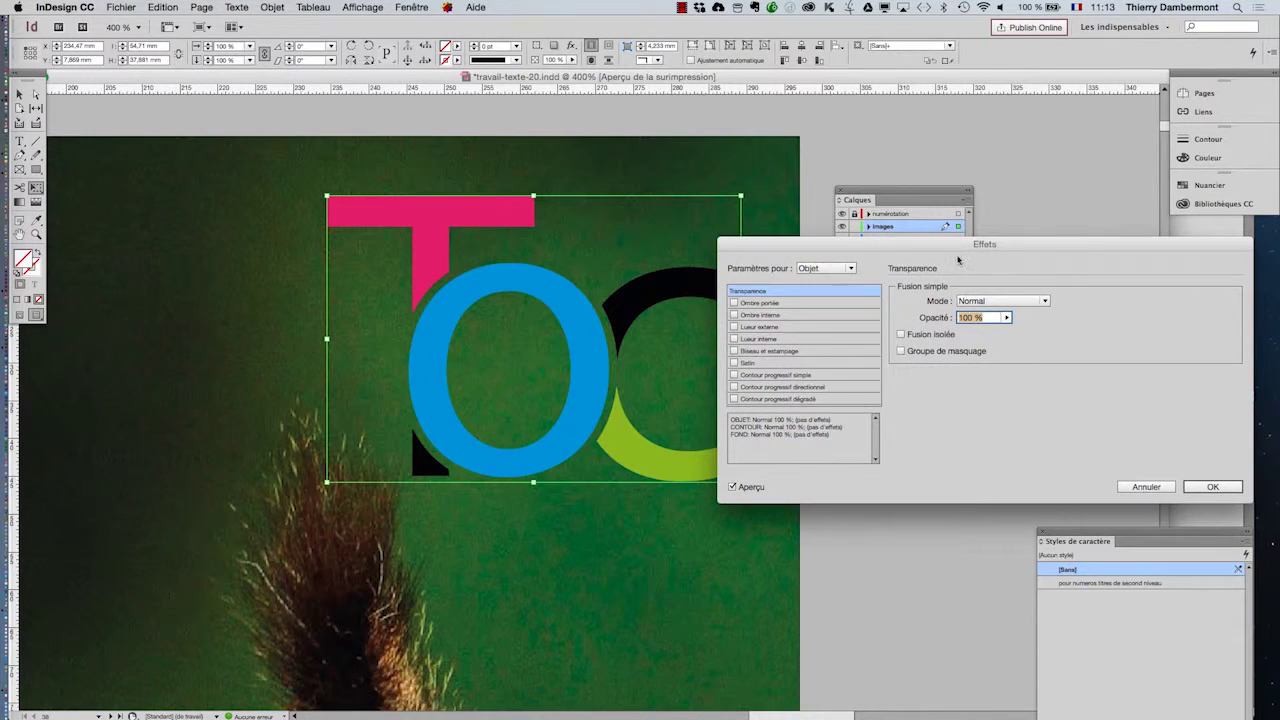
{"action": "left_click", "coordinate": [759, 327]}
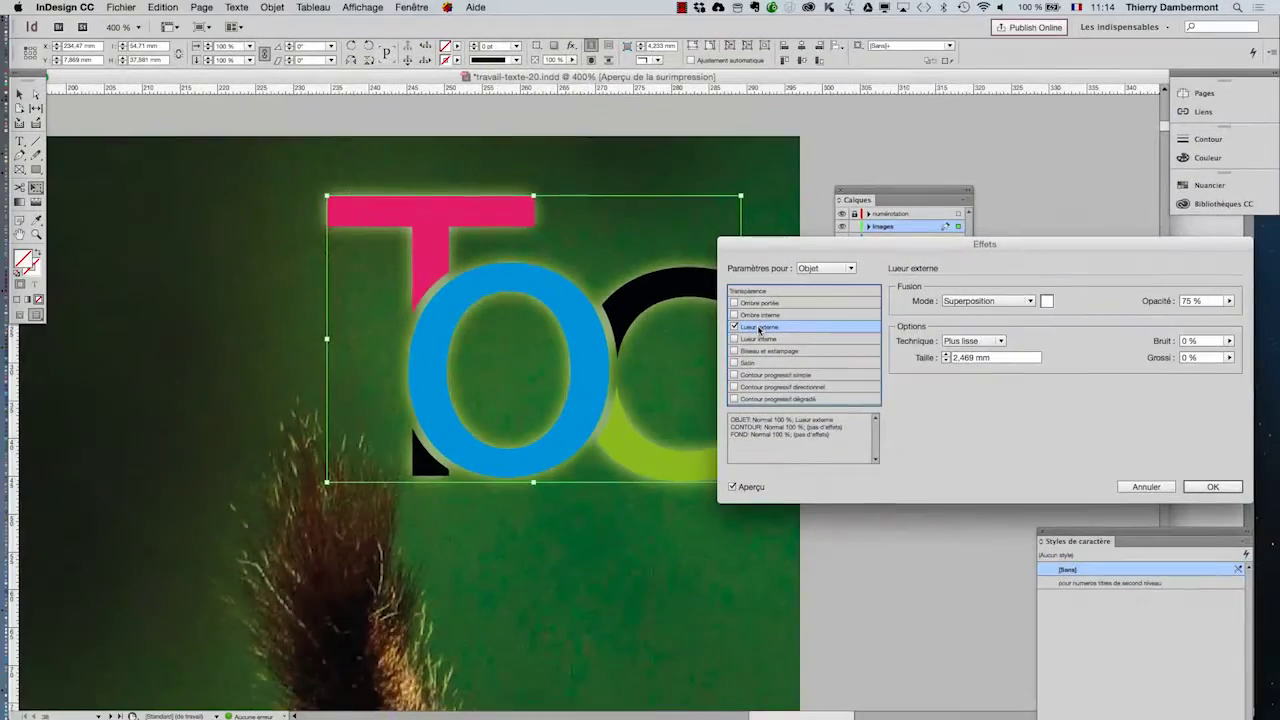
- Set the outer glow's size to 2 mm and its blending mode to Normal
{"action": "left_click", "coordinate": [945, 361]}
{"action": "left_click", "coordinate": [945, 355]}
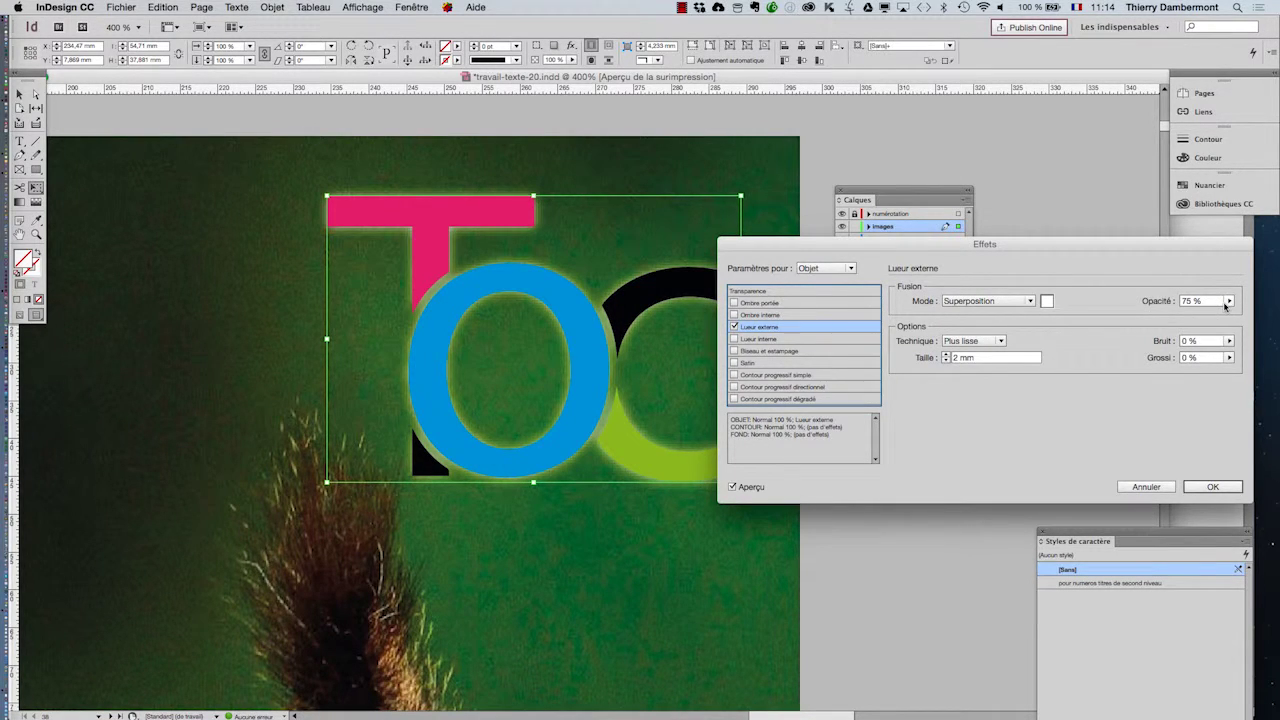
{"action": "left_click", "coordinate": [1000, 301]}
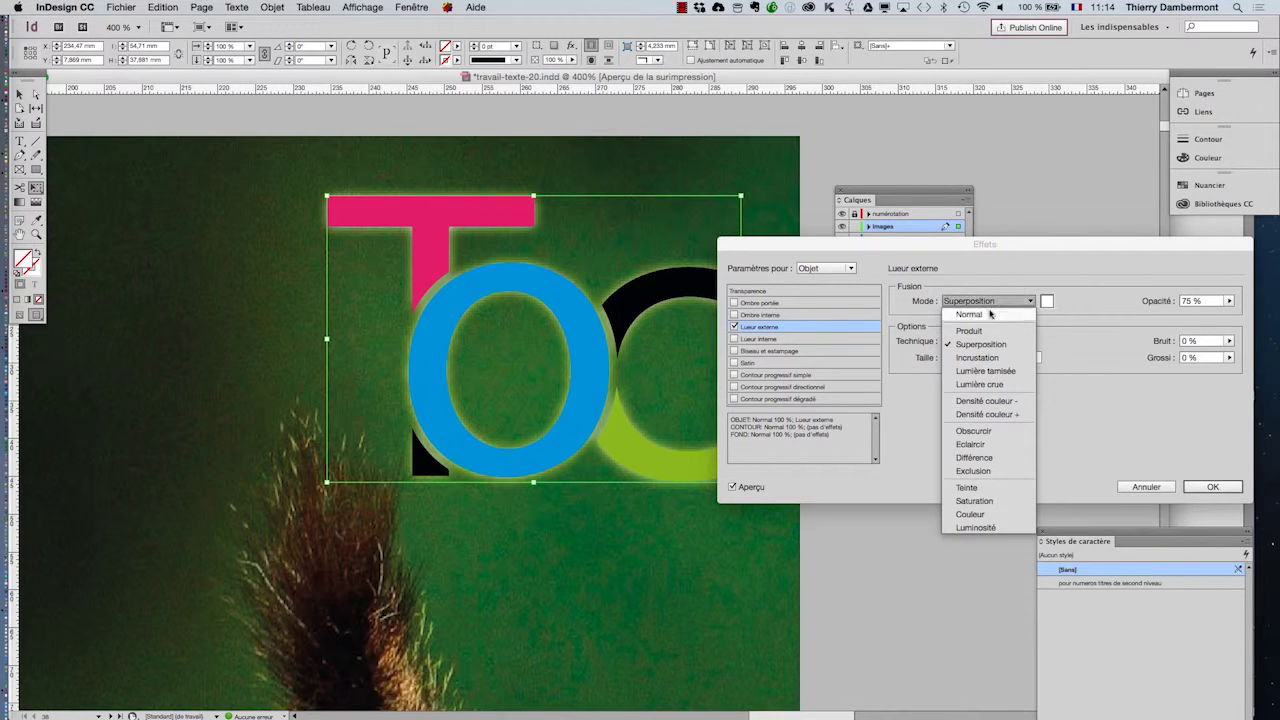
{"action": "left_click", "coordinate": [969, 314]}
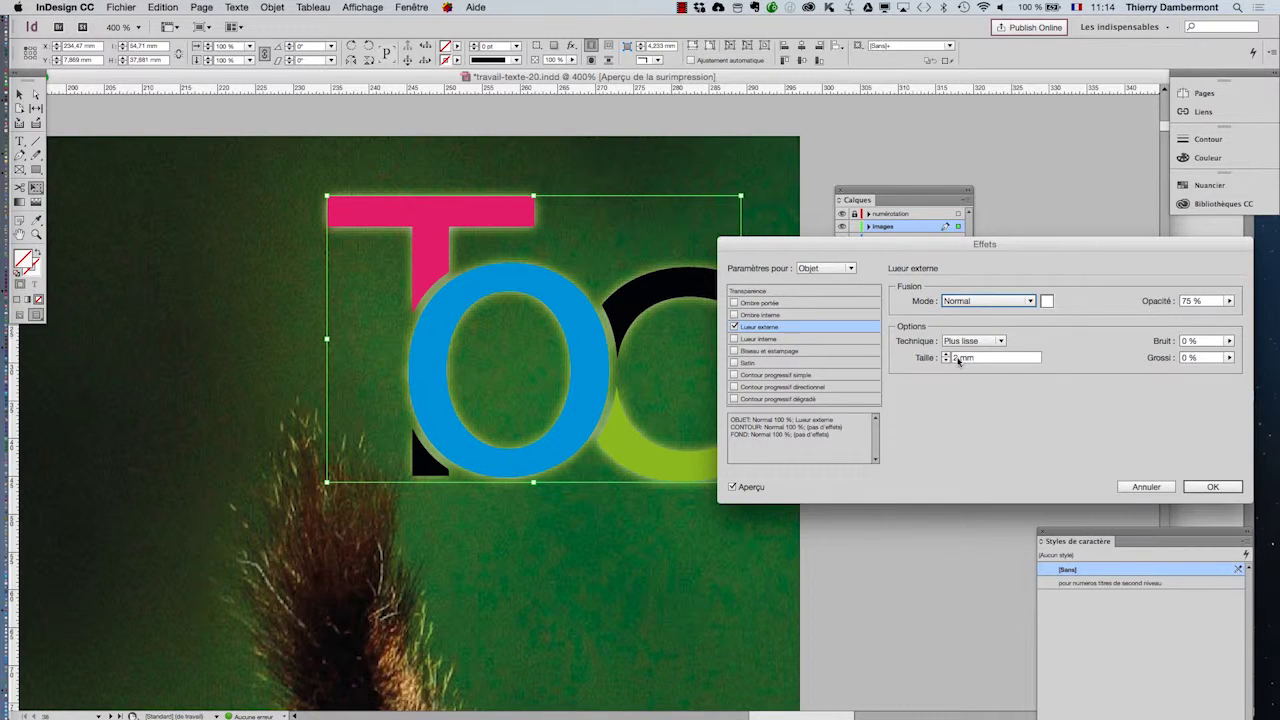
- Try the outer glow at 1 mm and 2 mm with a spread of up to 53 %, and reset the spread to 0 %
{"action": "left_click", "coordinate": [946, 360]}
{"action": "left_click", "coordinate": [1230, 357]}
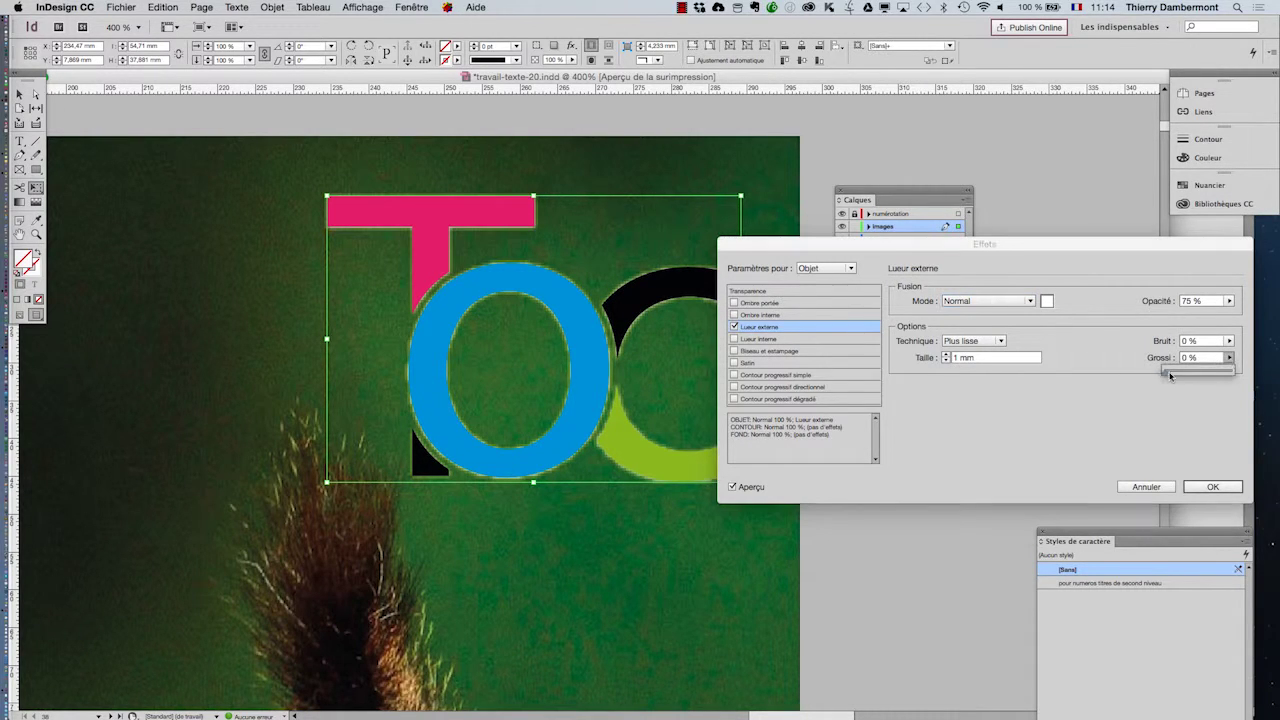
{"action": "left_click_drag", "start_coordinate": [1166, 377], "coordinate": [1200, 373]}
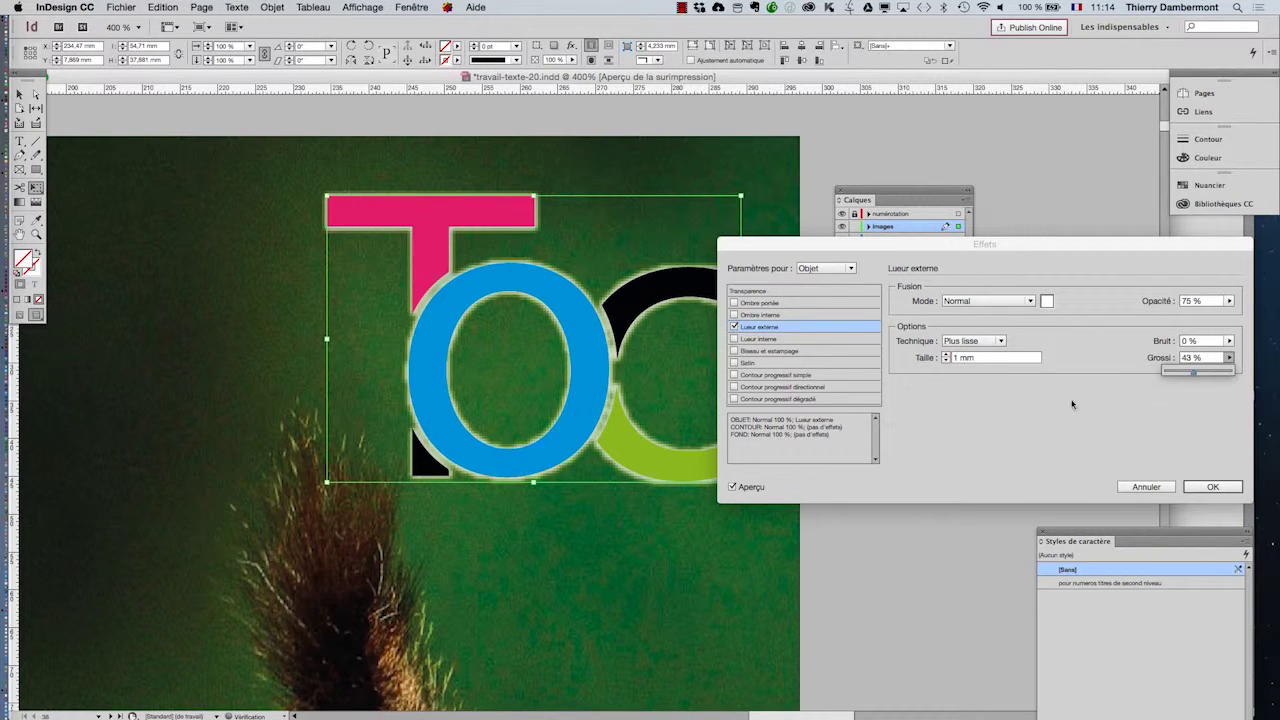
{"action": "left_click", "coordinate": [948, 357]}
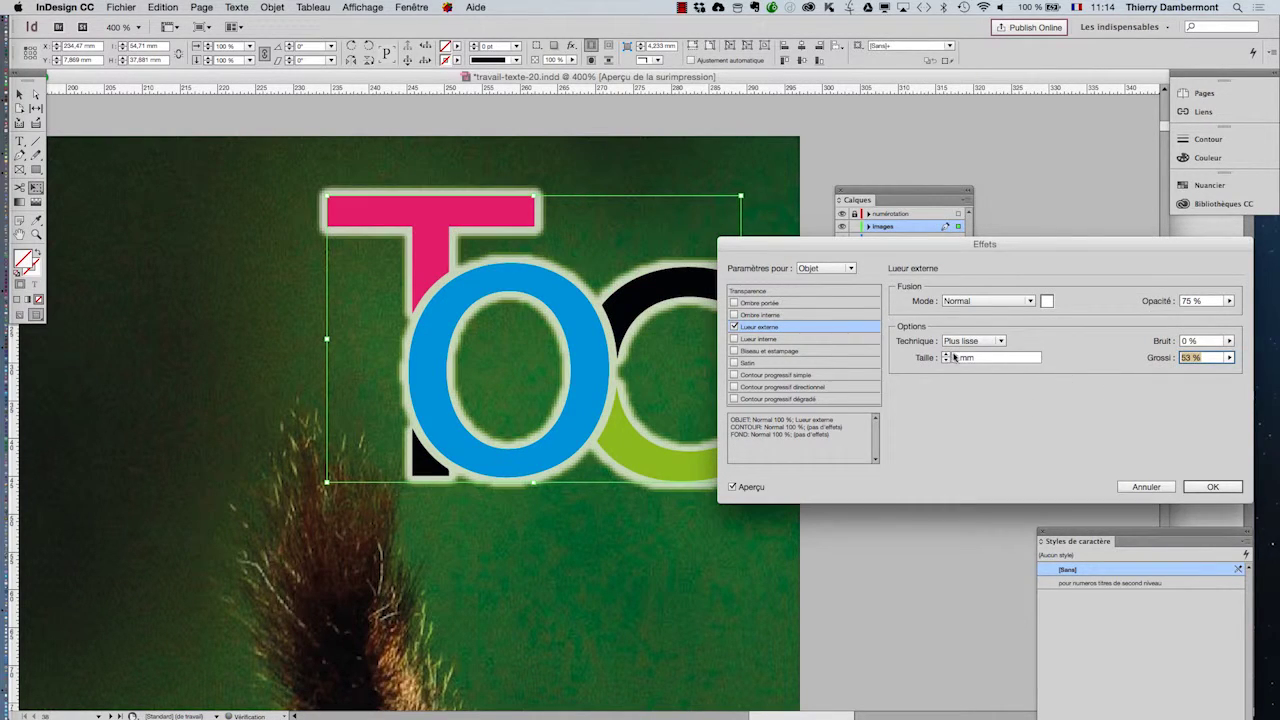
{"action": "left_click", "coordinate": [1229, 357]}
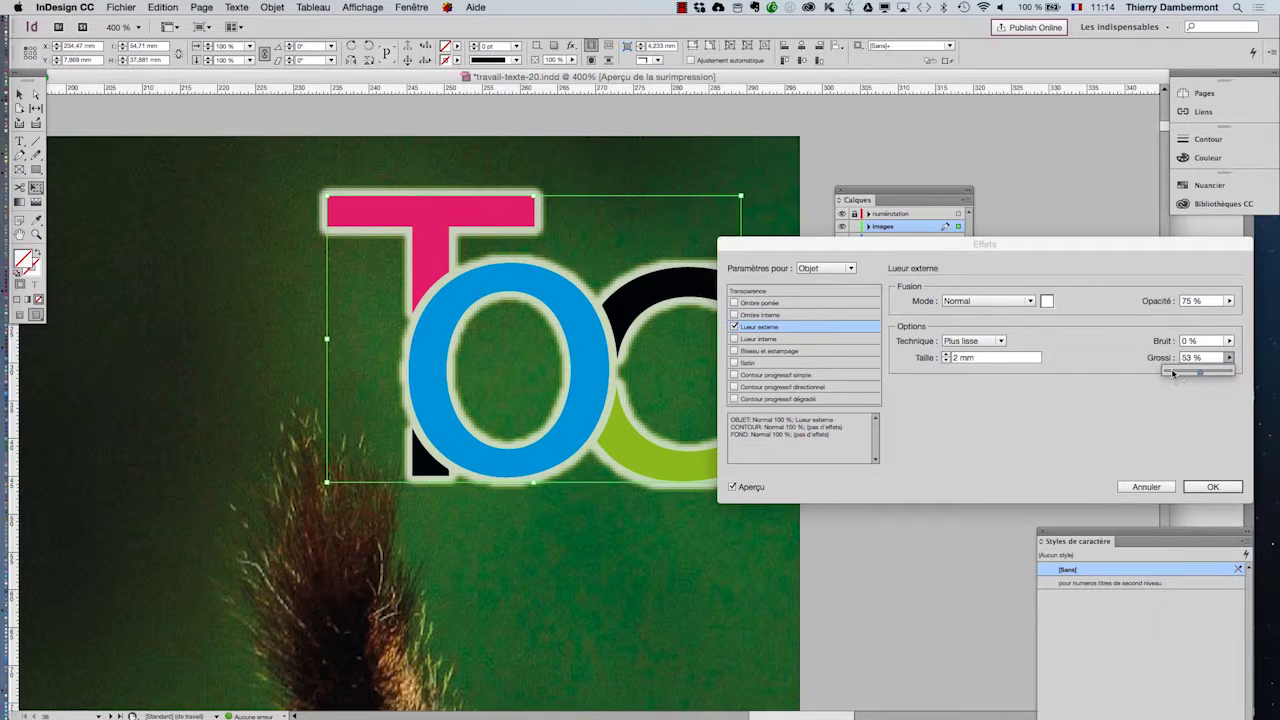
{"action": "left_click_drag", "start_coordinate": [1175, 380], "coordinate": [1120, 383]}
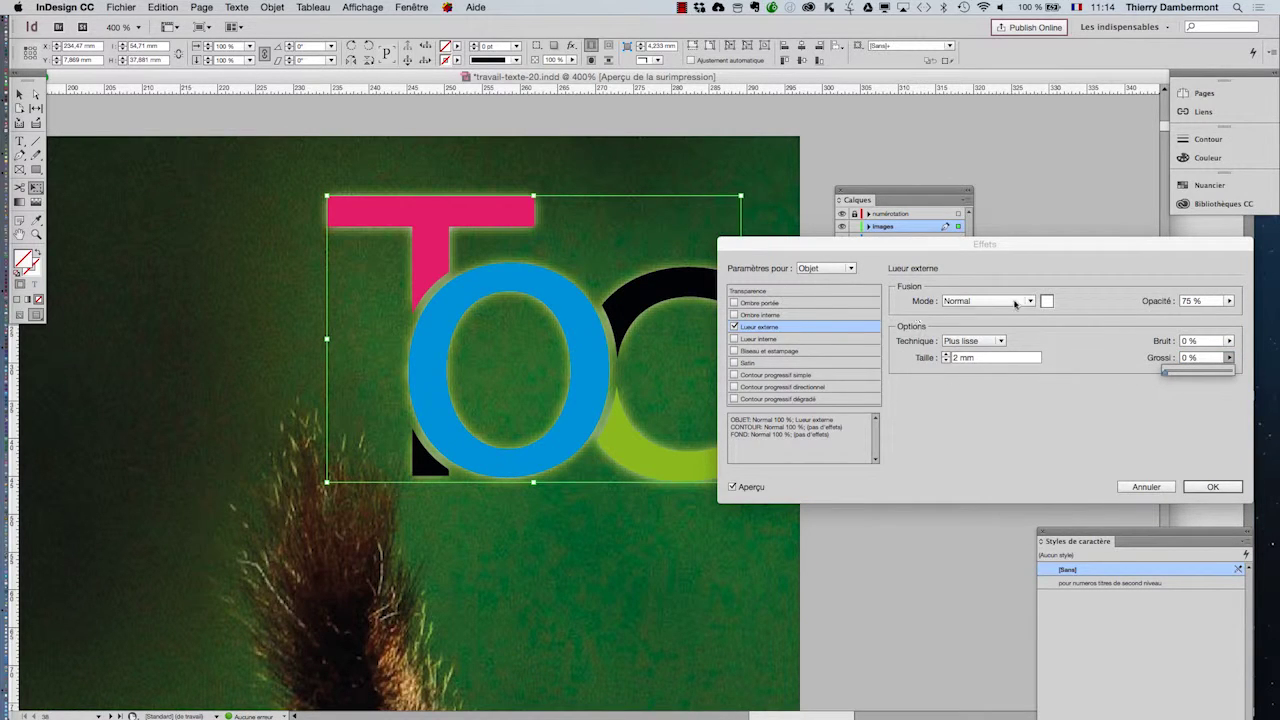
{"action": "left_click", "coordinate": [1082, 307]}
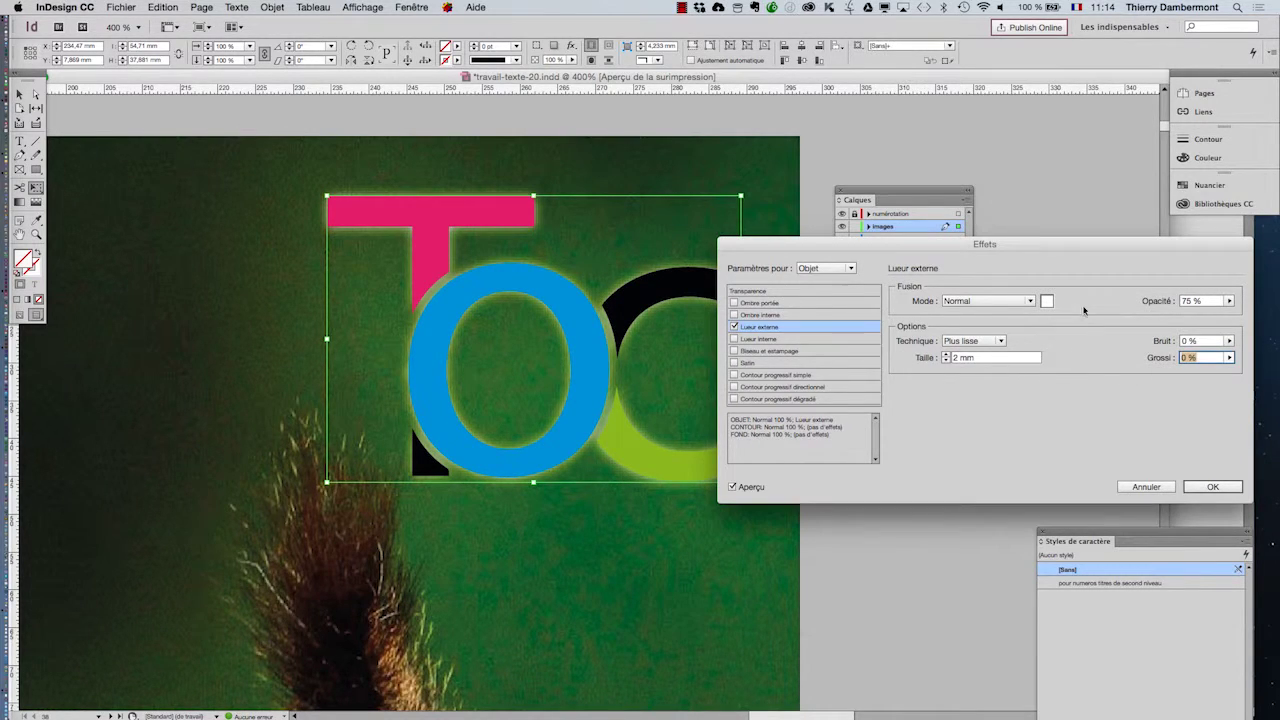
- Try a glow size of 4 mm and bring it back to 2 mm
{"action": "left_click", "coordinate": [945, 354]}
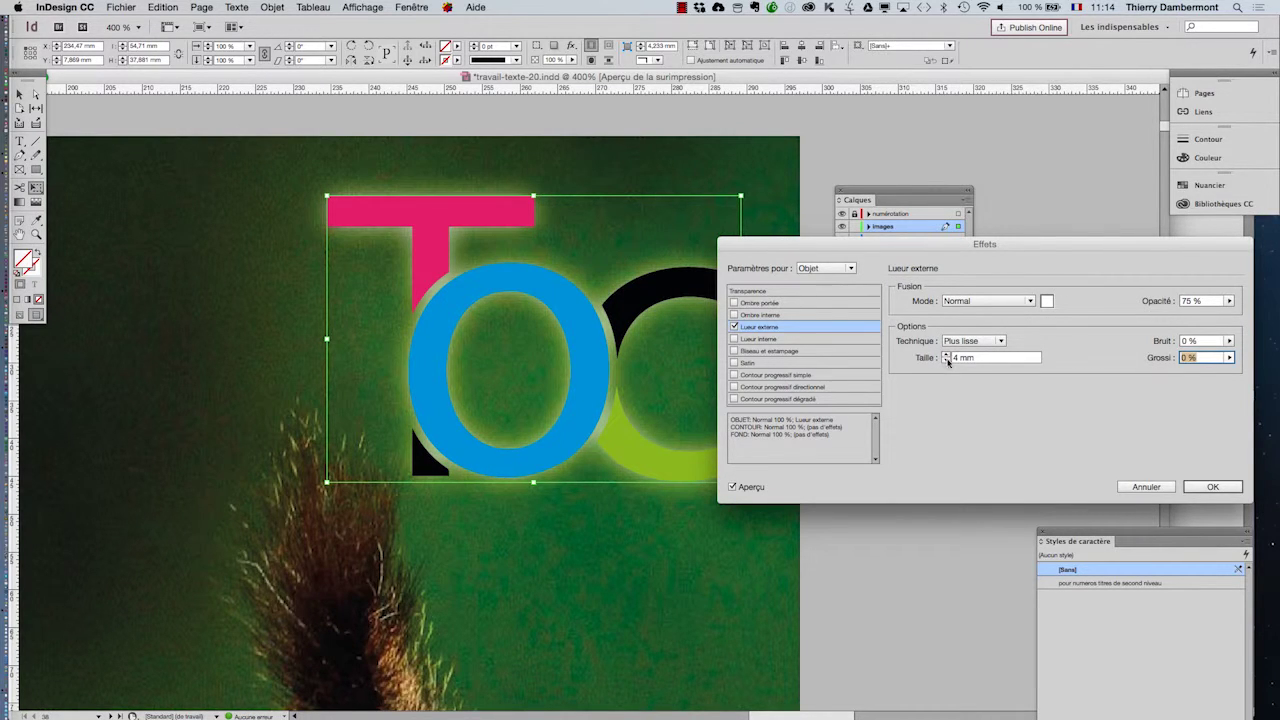
{"action": "left_click", "coordinate": [946, 360]}
{"action": "left_click", "coordinate": [946, 360]}
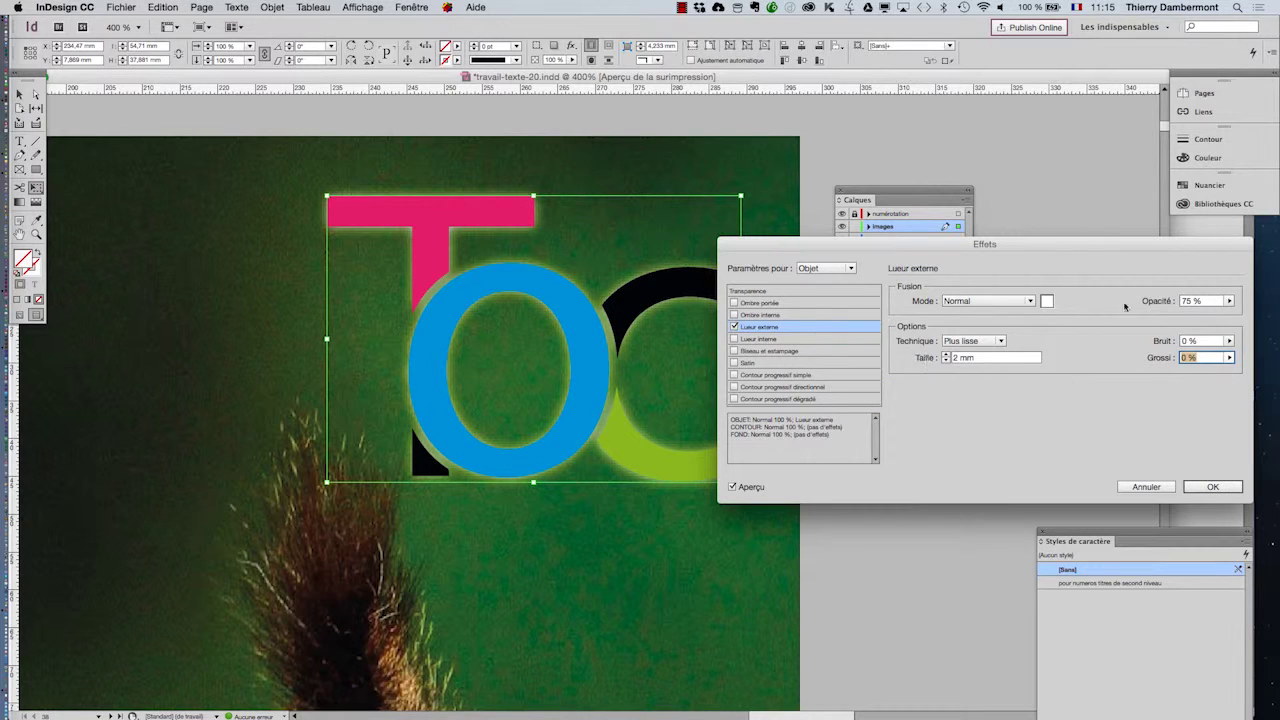
- Lower the outer glow's opacity to 32 % and apply the effect to the logo
{"action": "left_click", "coordinate": [1229, 301]}
{"action": "left_click_drag", "start_coordinate": [1217, 316], "coordinate": [1187, 317]}
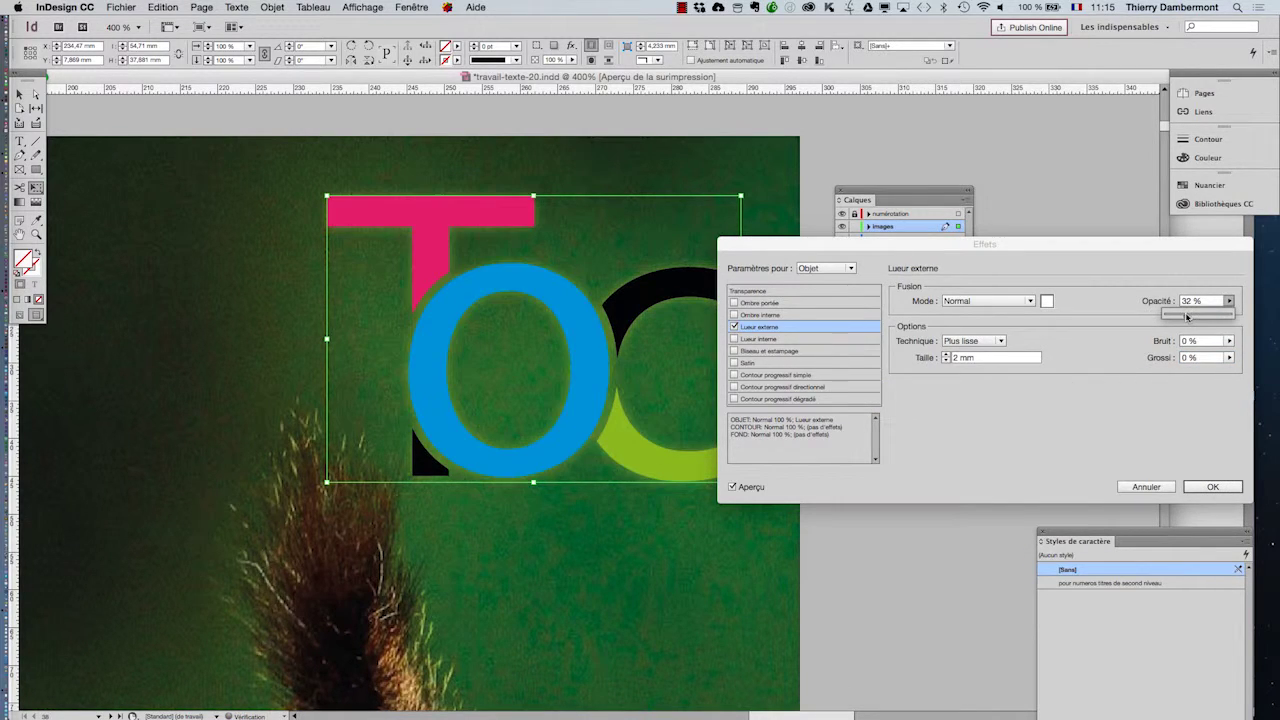
{"action": "left_click", "coordinate": [1211, 488]}
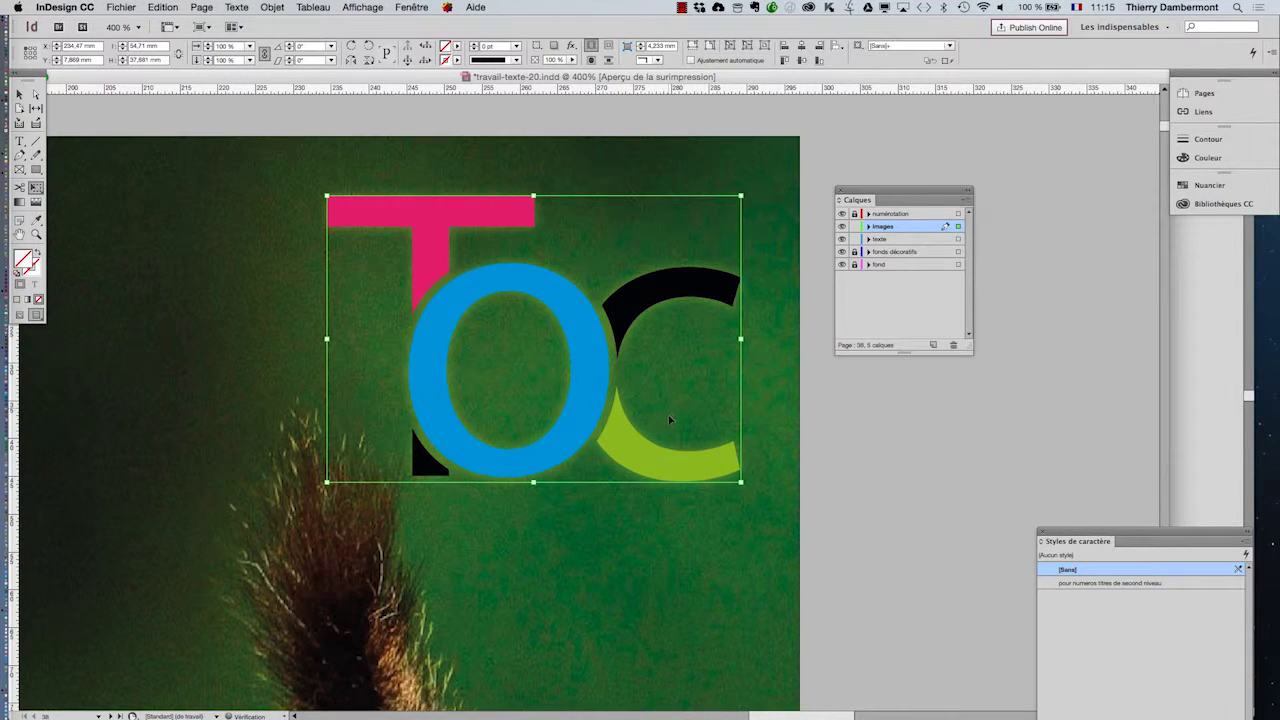
- Scale the logo down to about 27.1 × 18.8 mm and place it near the photo's upper-right corner
{"action": "scroll", "coordinate": [670, 420], "scroll_direction": "down", "scroll_amount": 2}
{"action": "mouse_move", "coordinate": [624, 424]}
{"action": "left_mouse_down"}
{"action": "mouse_move", "coordinate": [650, 442]}
{"action": "mouse_move", "coordinate": [647, 456]}
{"action": "mouse_move", "coordinate": [564, 568]}
{"action": "mouse_move", "coordinate": [436, 585]}
{"action": "mouse_move", "coordinate": [266, 586]}
{"action": "mouse_move", "coordinate": [266, 458]}
{"action": "mouse_move", "coordinate": [390, 423]}
{"action": "mouse_move", "coordinate": [230, 428]}
{"action": "mouse_move", "coordinate": [646, 422]}
{"action": "left_mouse_up"}
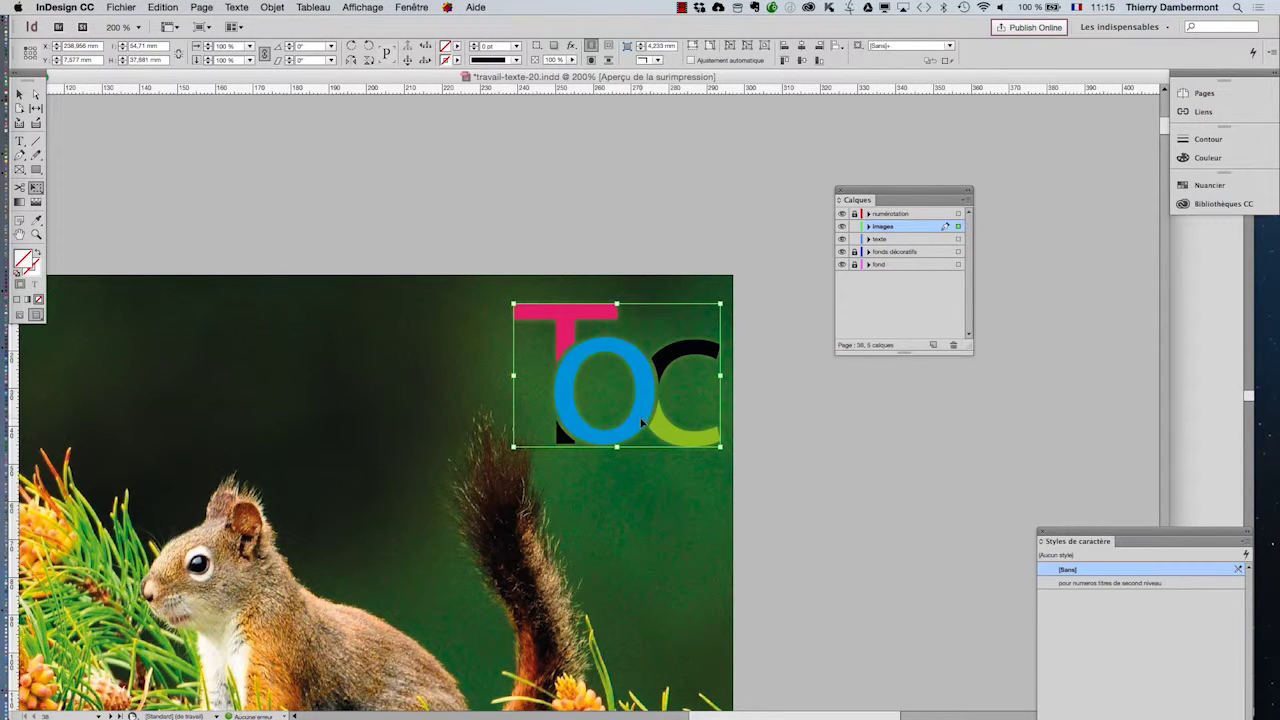
{"action": "scroll", "coordinate": [644, 424], "scroll_direction": "down", "scroll_amount": 1}
{"action": "scroll", "coordinate": [642, 424], "scroll_direction": "down", "scroll_amount": 1}
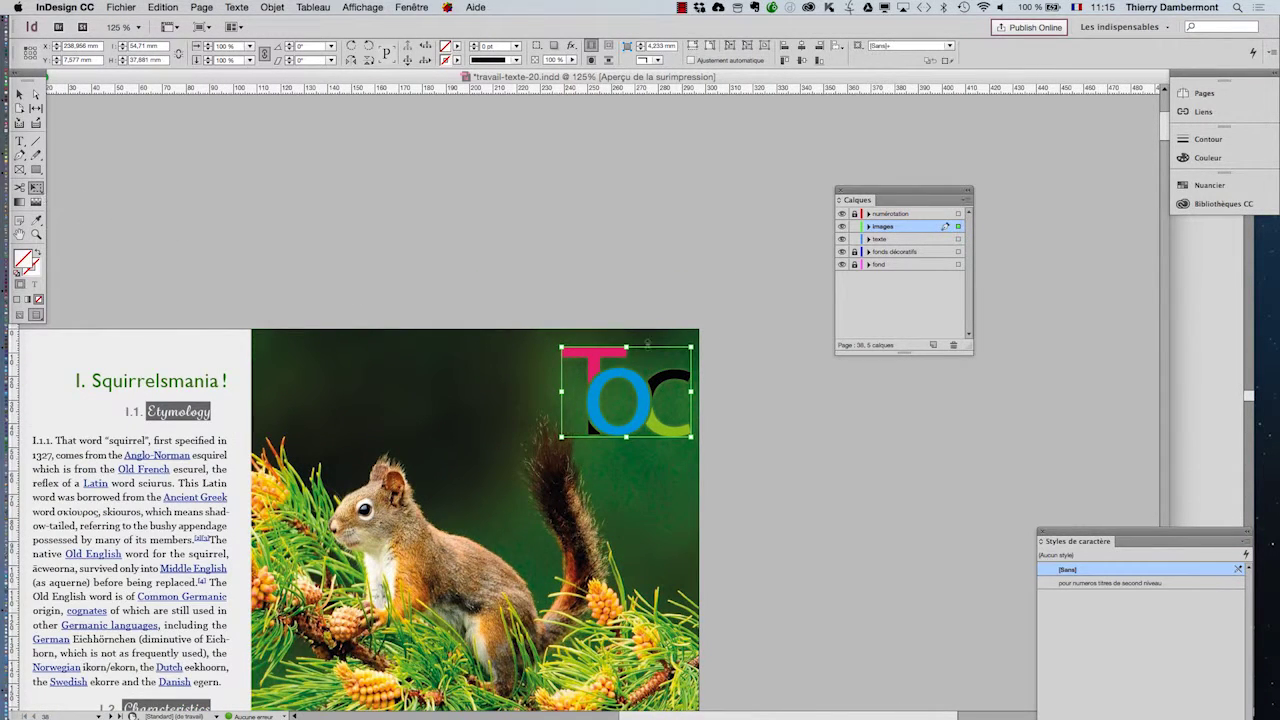
{"action": "key", "text": "super+alt+comma"}
{"action": "key", "text": "super+alt+comma"}
{"action": "key", "text": "super+alt+comma"}
{"action": "key", "text": "super+alt+comma"}
{"action": "key", "text": "super+alt+comma"}
{"action": "key", "text": "super+alt+comma"}
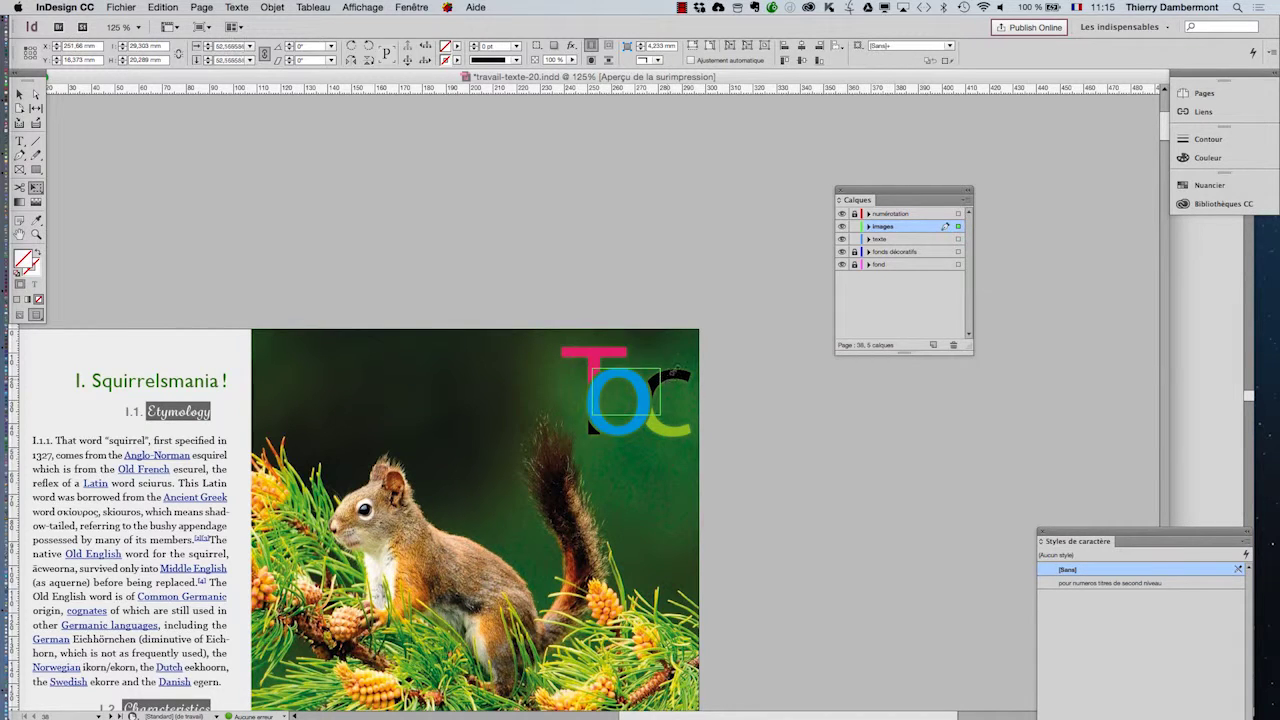
{"action": "mouse_move", "coordinate": [651, 390]}
{"action": "left_mouse_down"}
{"action": "mouse_move", "coordinate": [697, 340]}
{"action": "mouse_move", "coordinate": [651, 387]}
{"action": "left_mouse_up"}
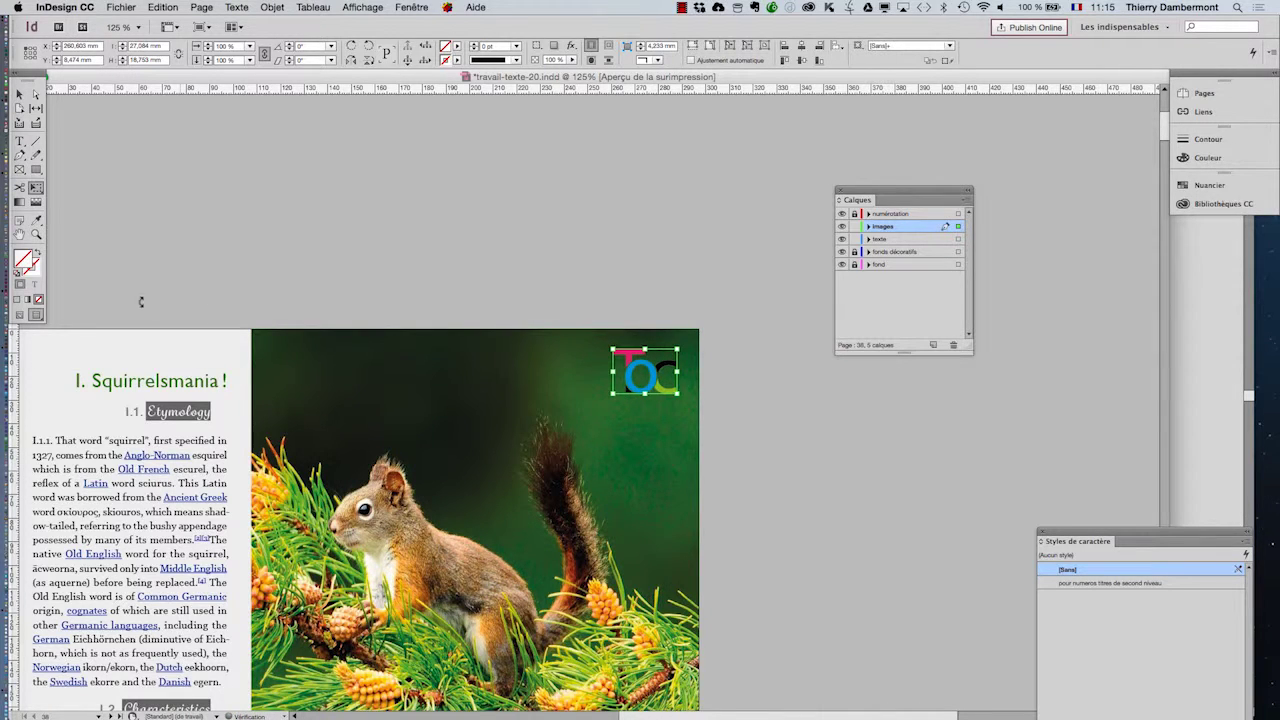
- Switch to the normal screen mode and align the logo with the upper-right corner of the page margins
{"action": "left_click", "coordinate": [19, 314]}
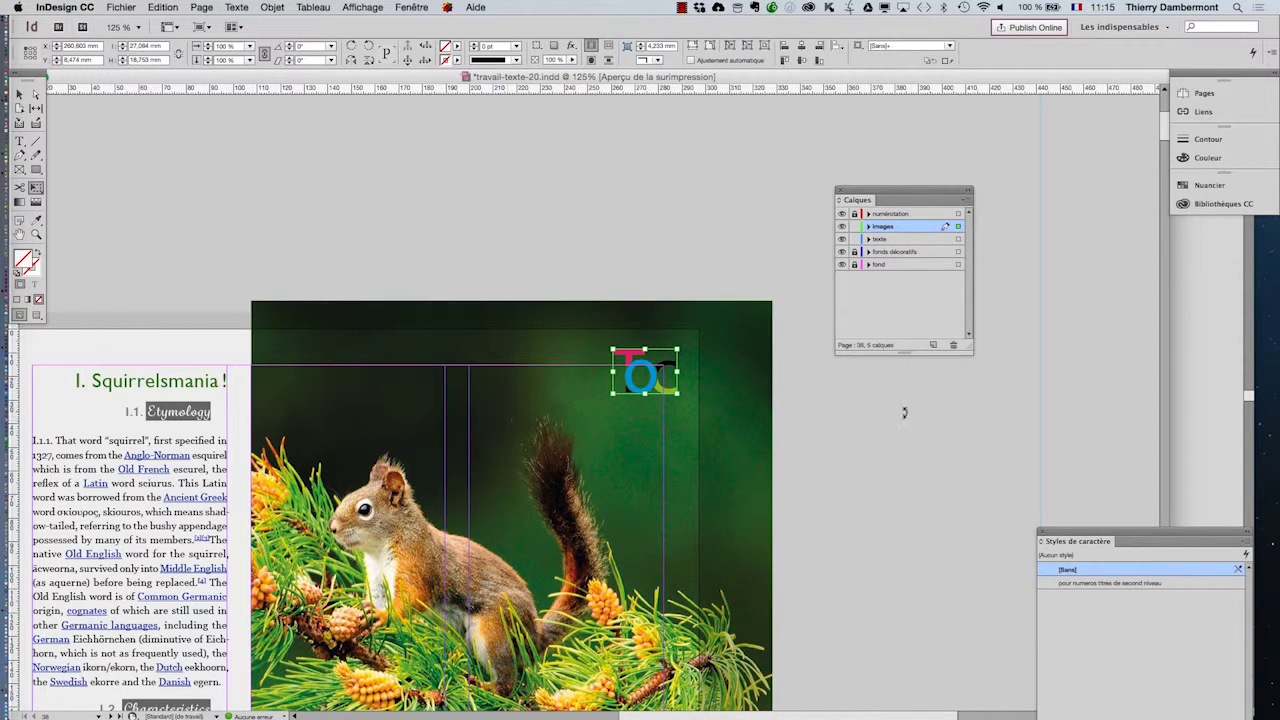
{"action": "left_click_drag", "start_coordinate": [655, 370], "coordinate": [632, 382]}
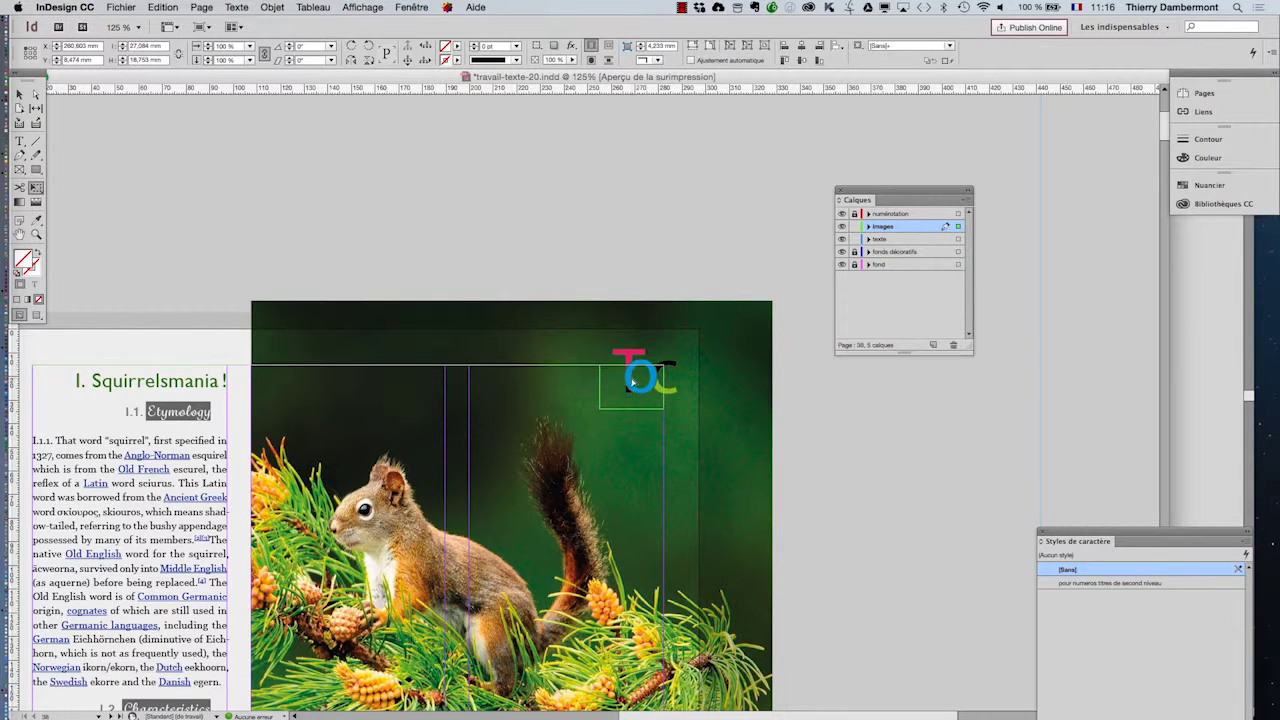